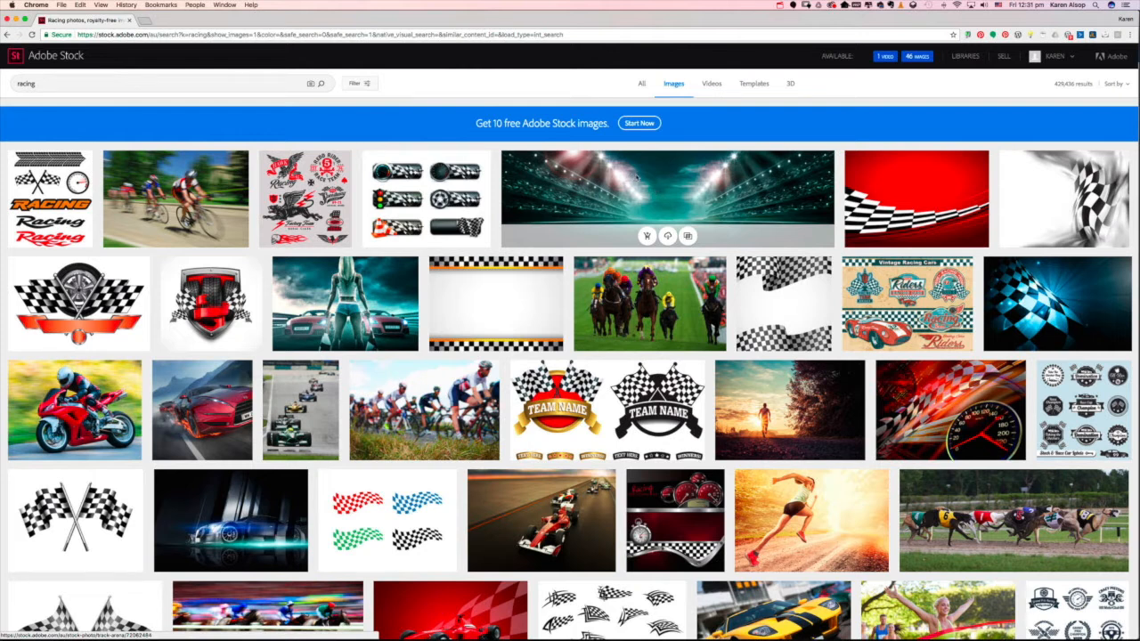
Open the teal Track arena stadium image from the racing results and show more images from its series
click(650, 186)
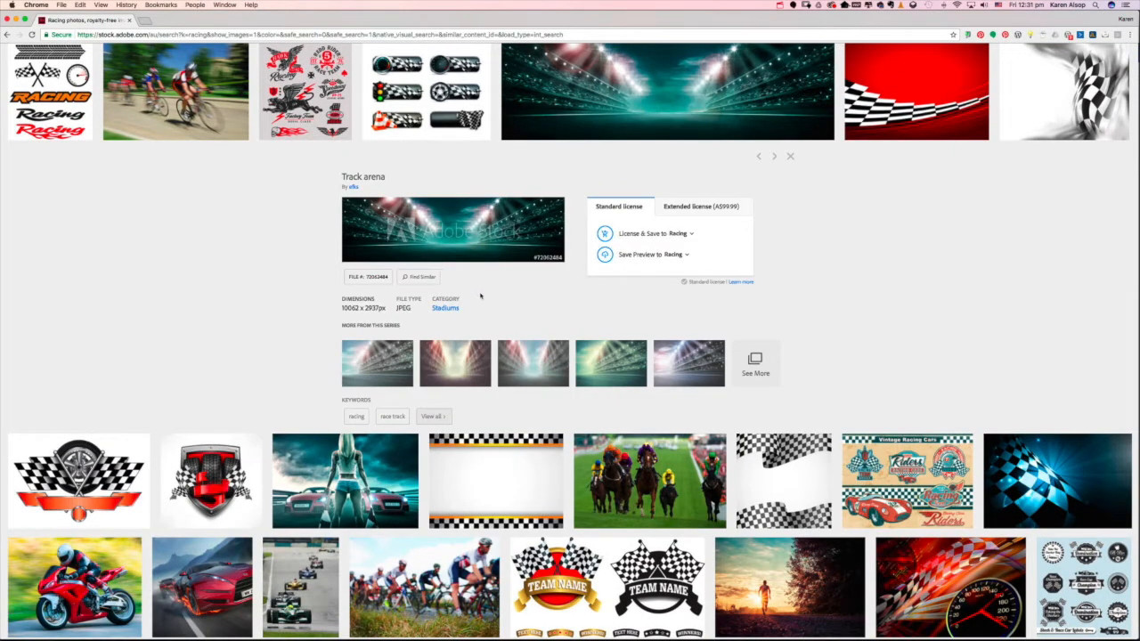
click(747, 358)
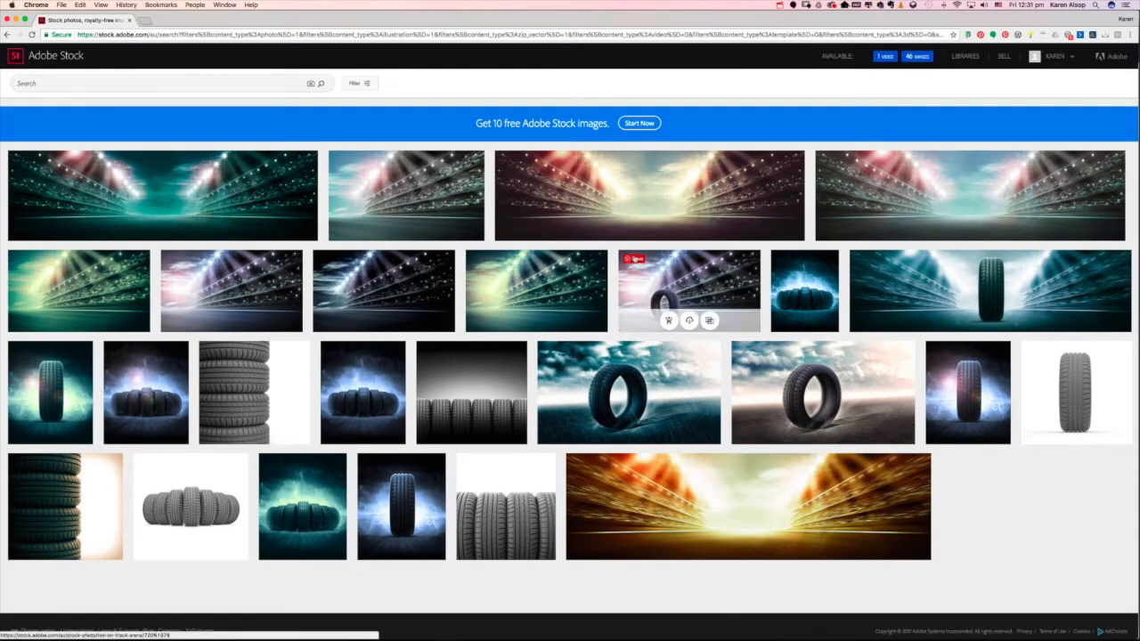
mouse_move(416, 321)
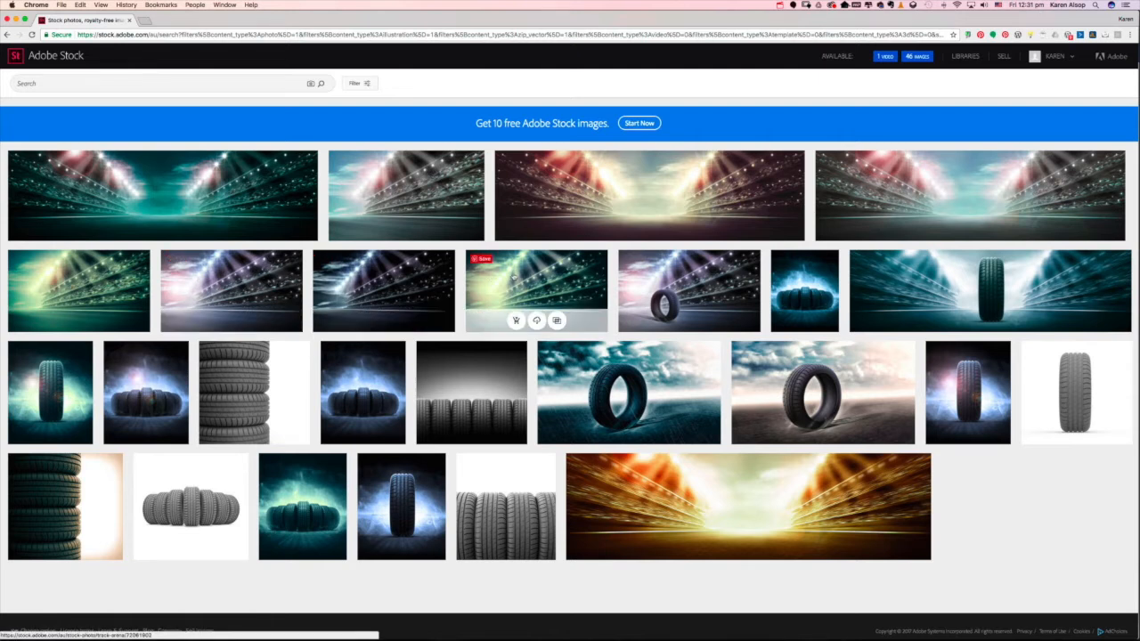
Open the green Track arena image with the stands on one side and find similar images
click(87, 294)
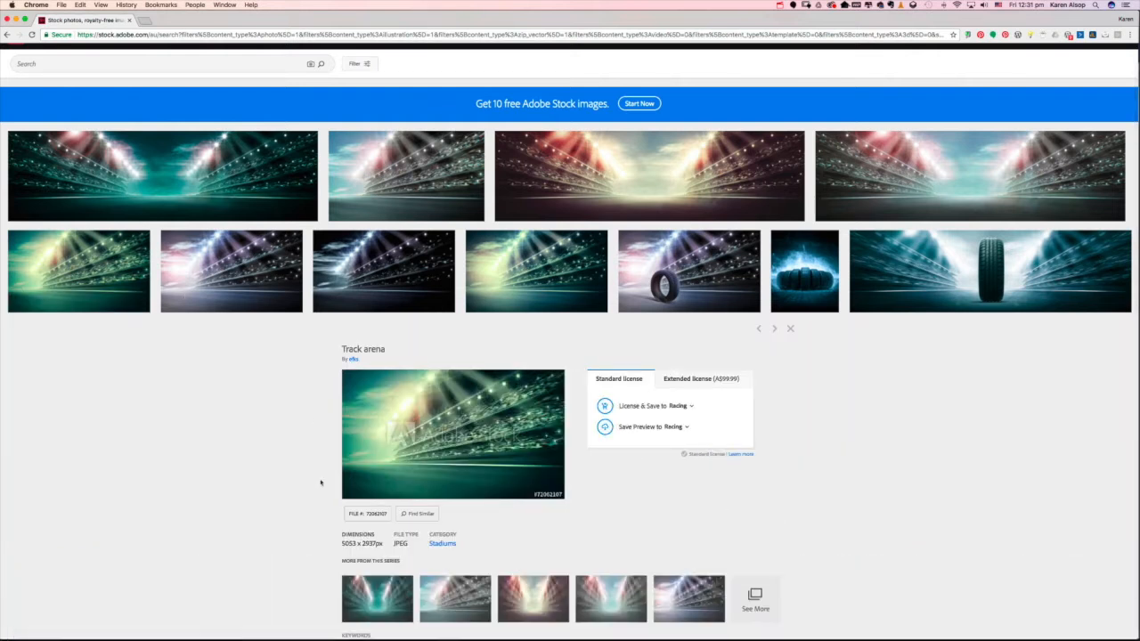
scroll(322, 484, down, 5)
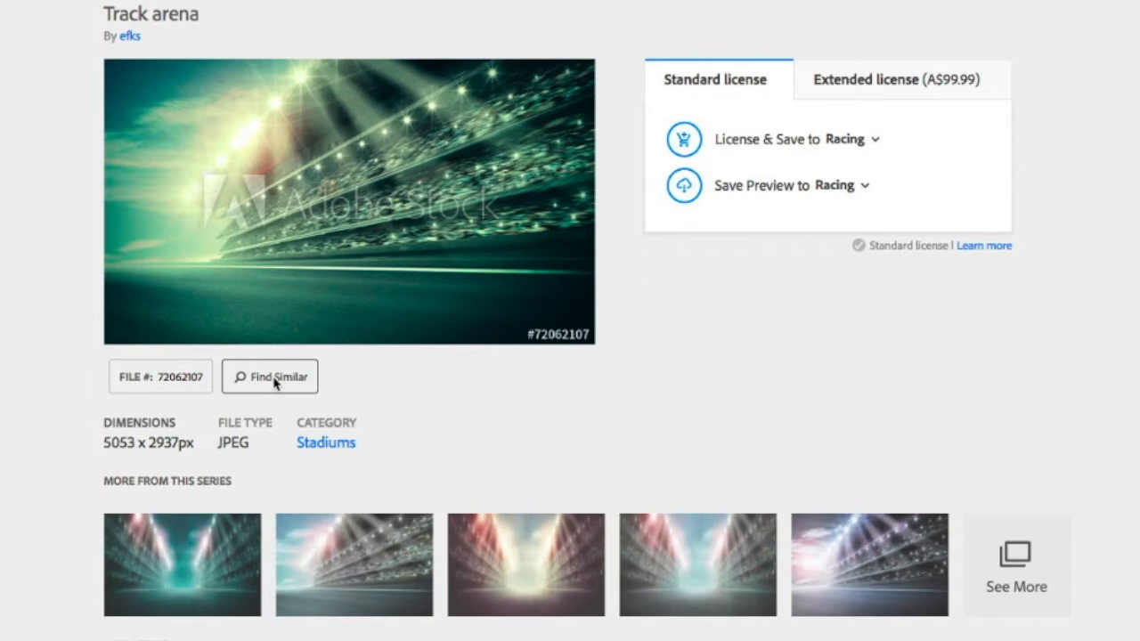
click(274, 383)
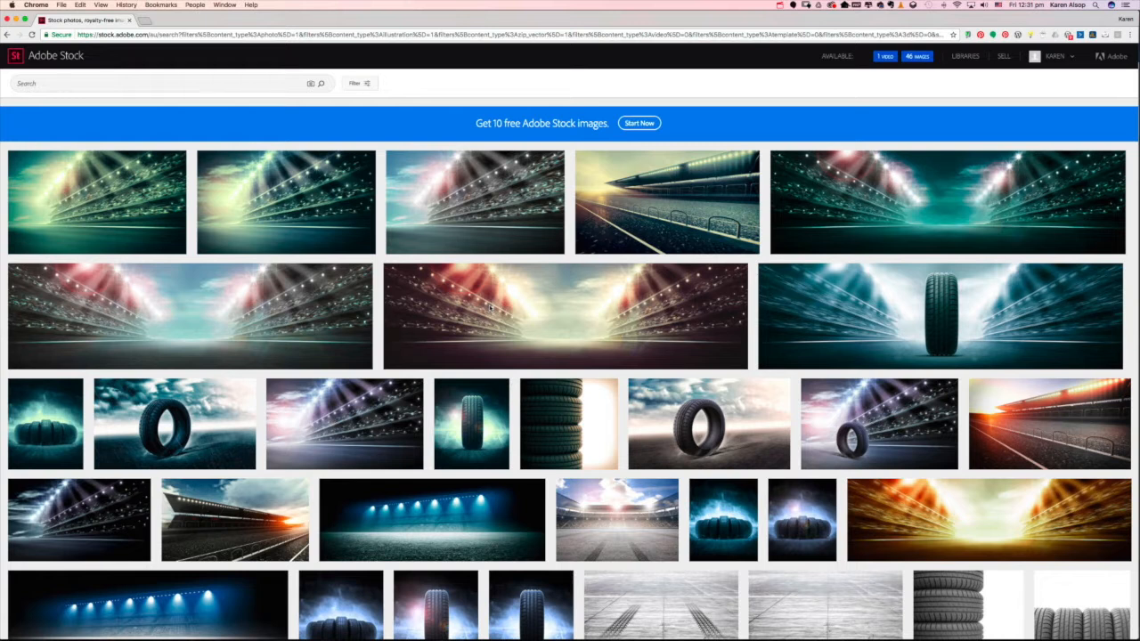
Open the Track arena image of the sunset grandstand under cloudy skies, find similar images and browse the results
scroll(489, 307, down, 4)
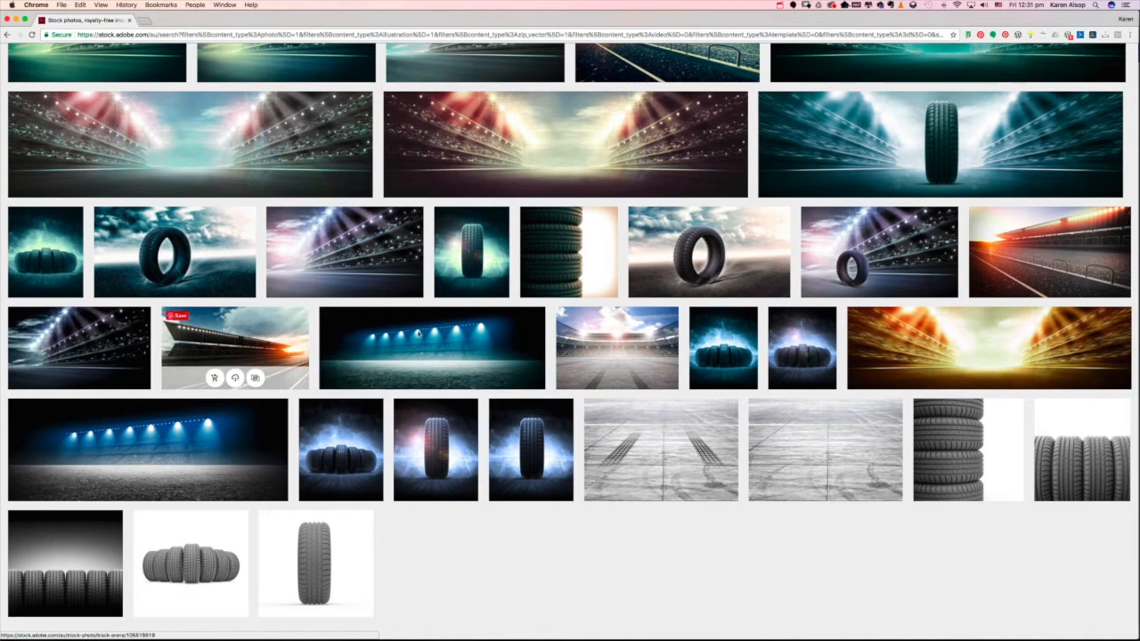
scroll(250, 333, down, 2)
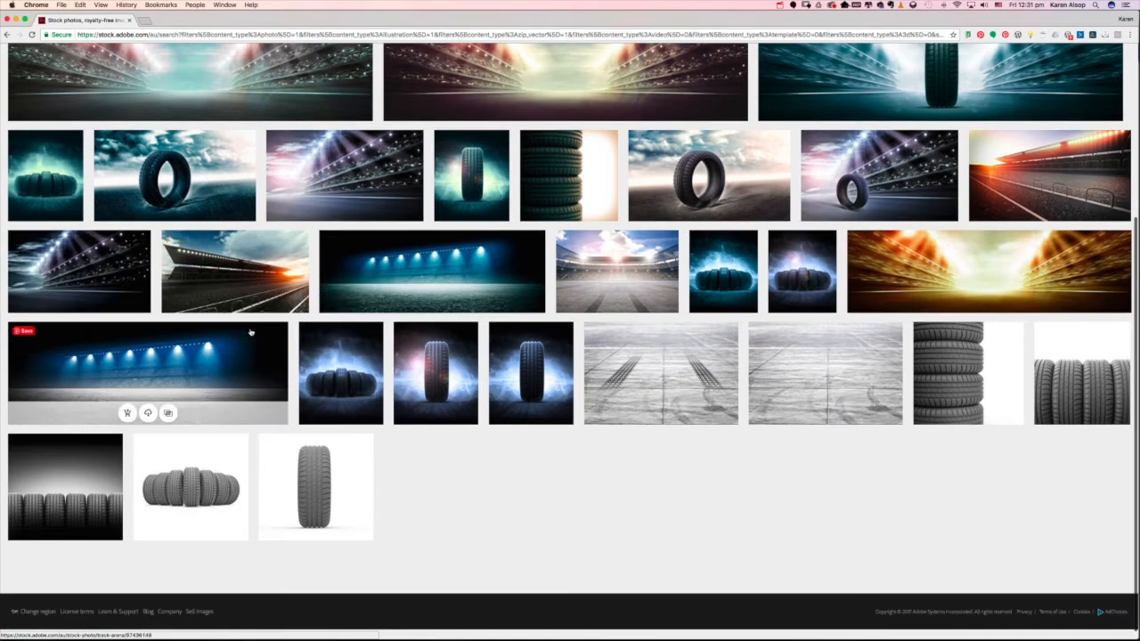
click(251, 333)
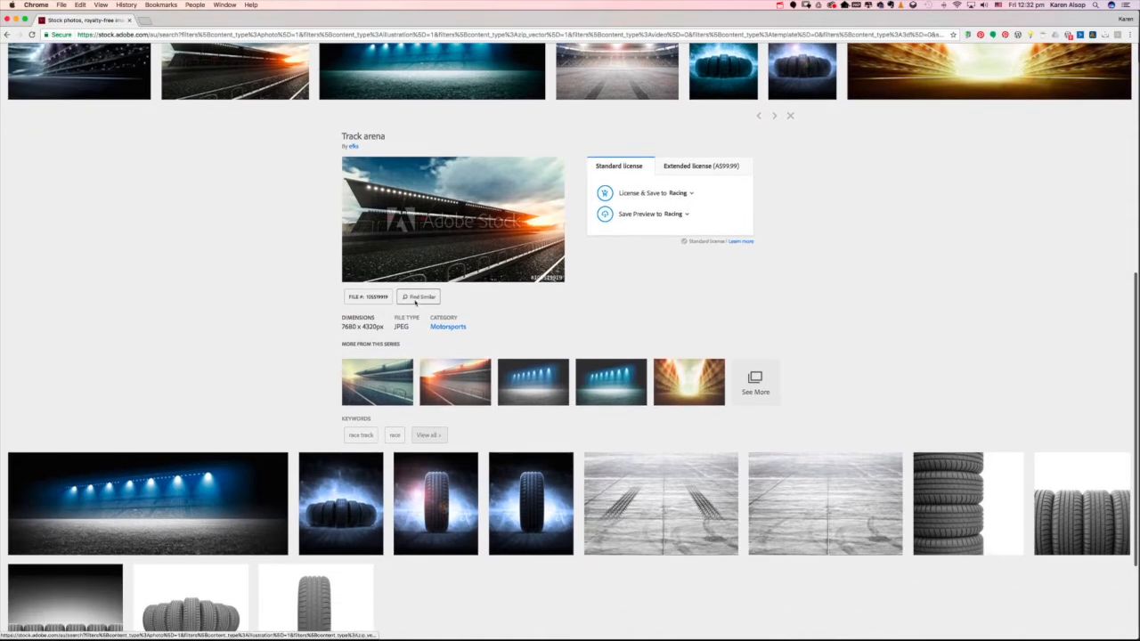
click(415, 301)
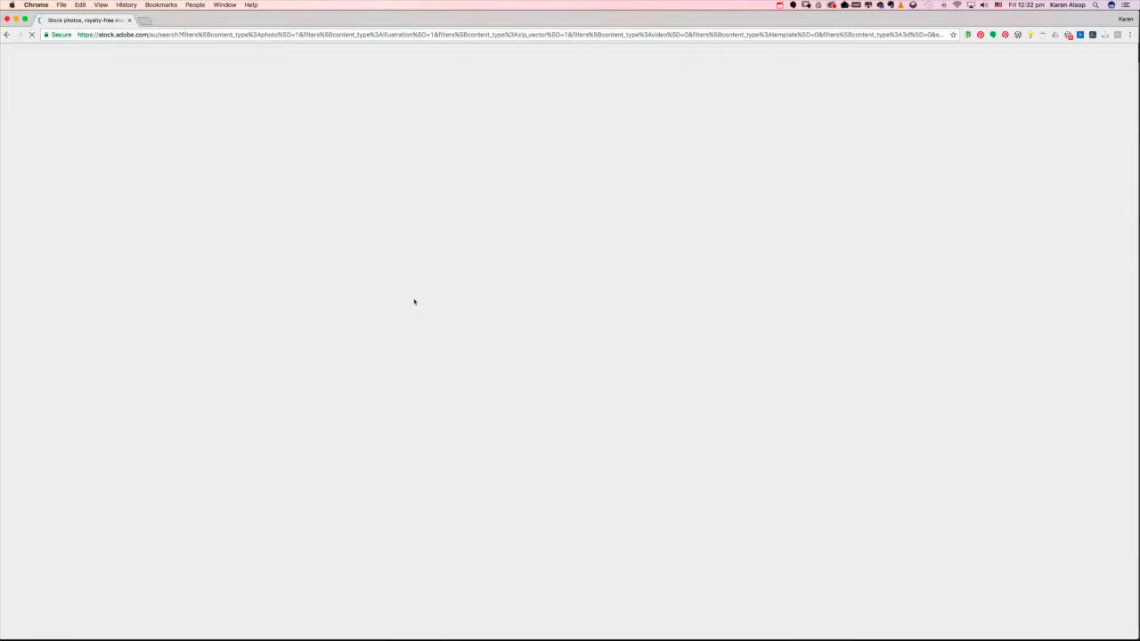
scroll(389, 407, down, 2)
scroll(390, 407, down, 2)
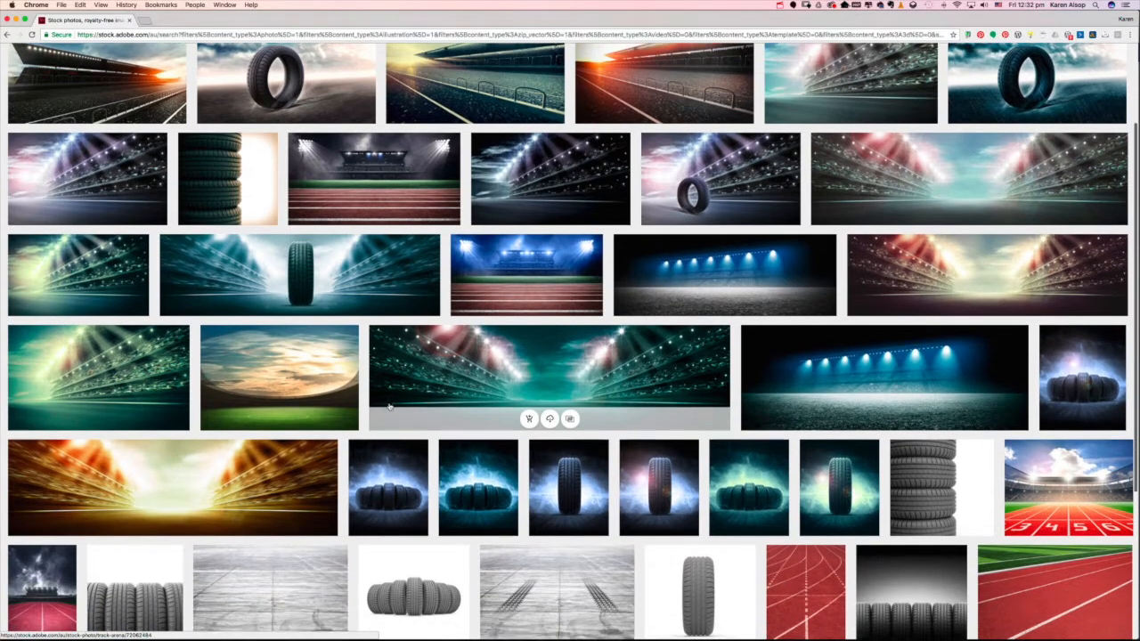
scroll(389, 407, down, 2)
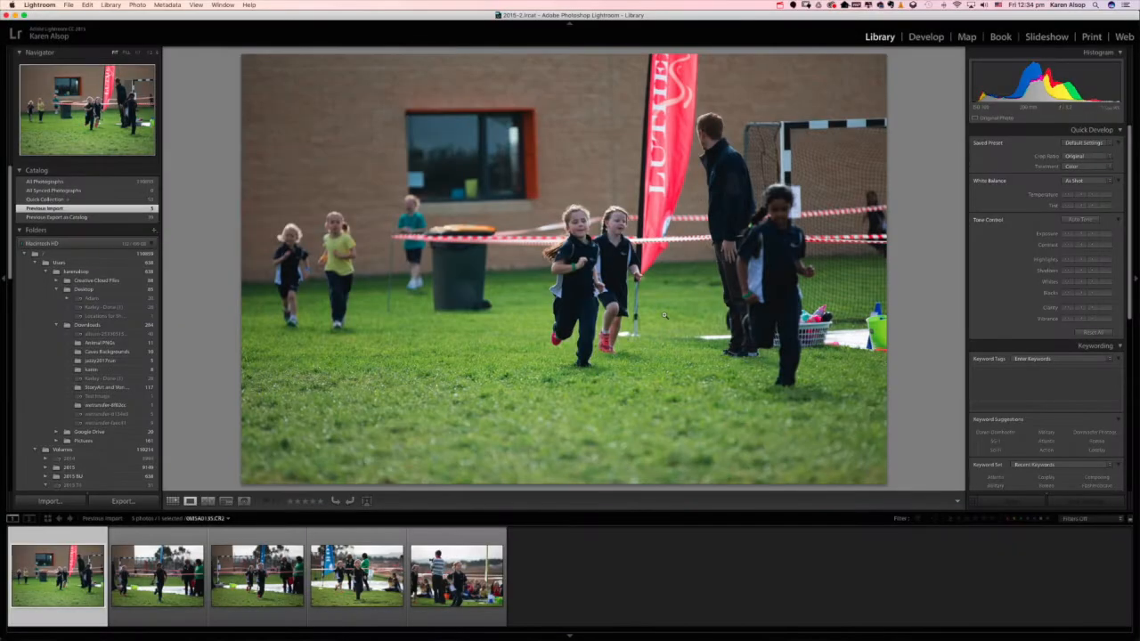
In Lightroom, look through the previously imported running photos and compare their poses, framing and light
key(Right)
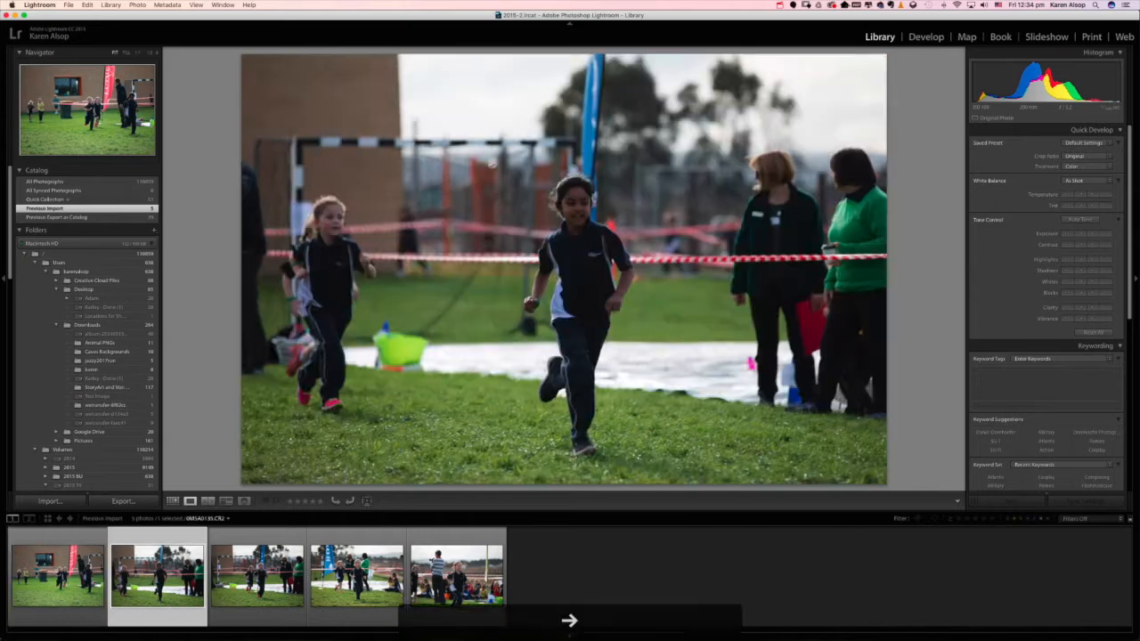
key(Right)
key(Right)
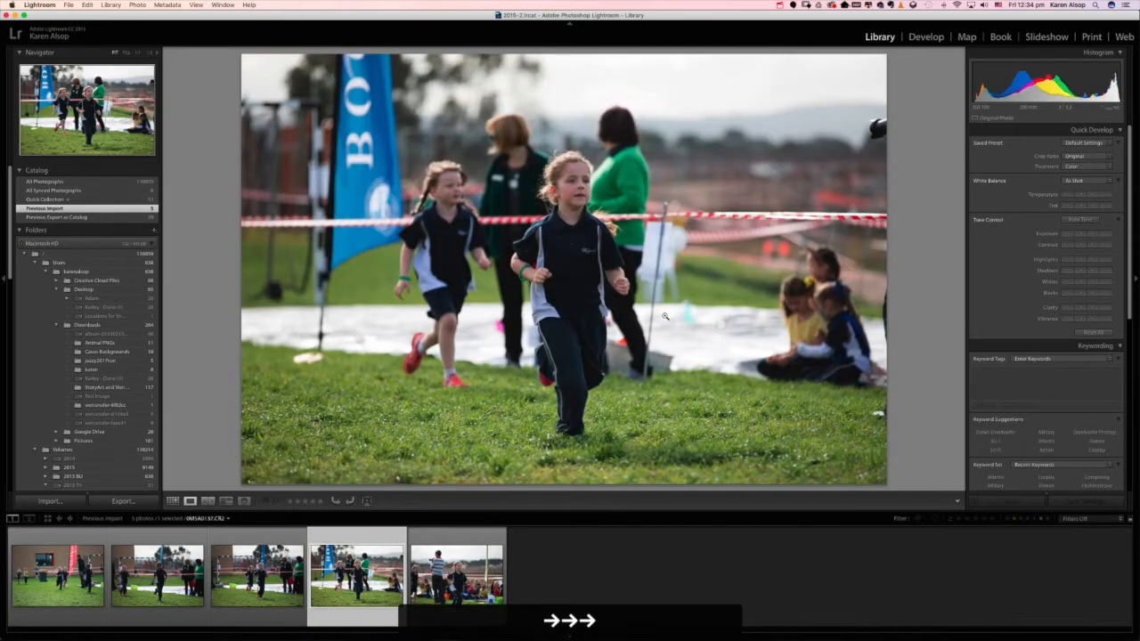
key(Right)
key(Left)
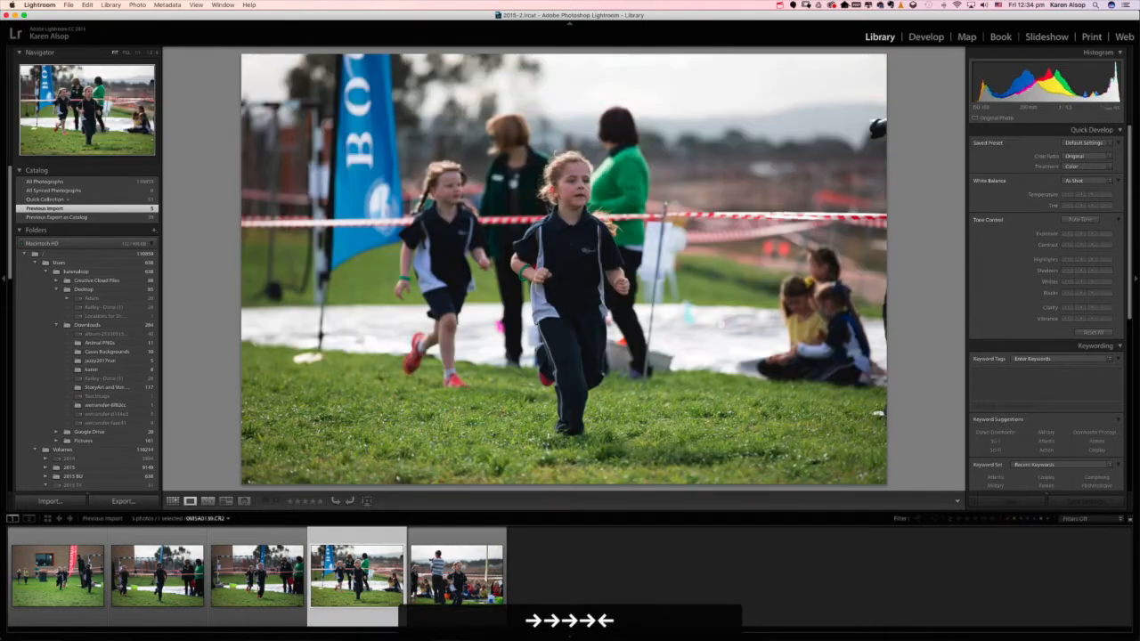
key(Left)
key(Left)
key(Right)
key(Right)
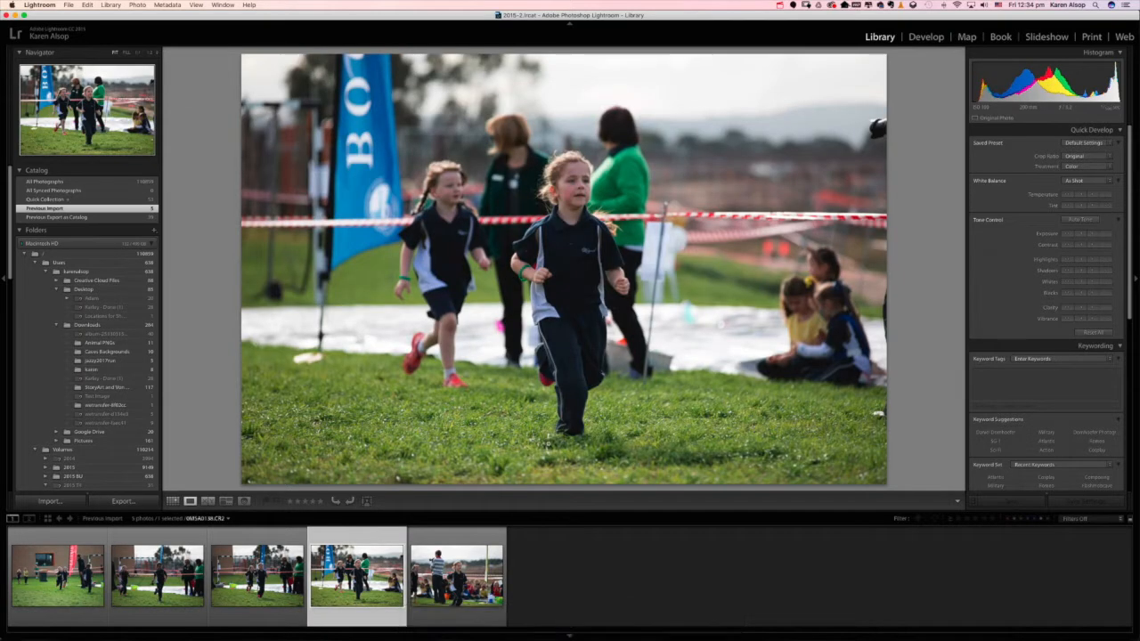
key(Left)
key(Right)
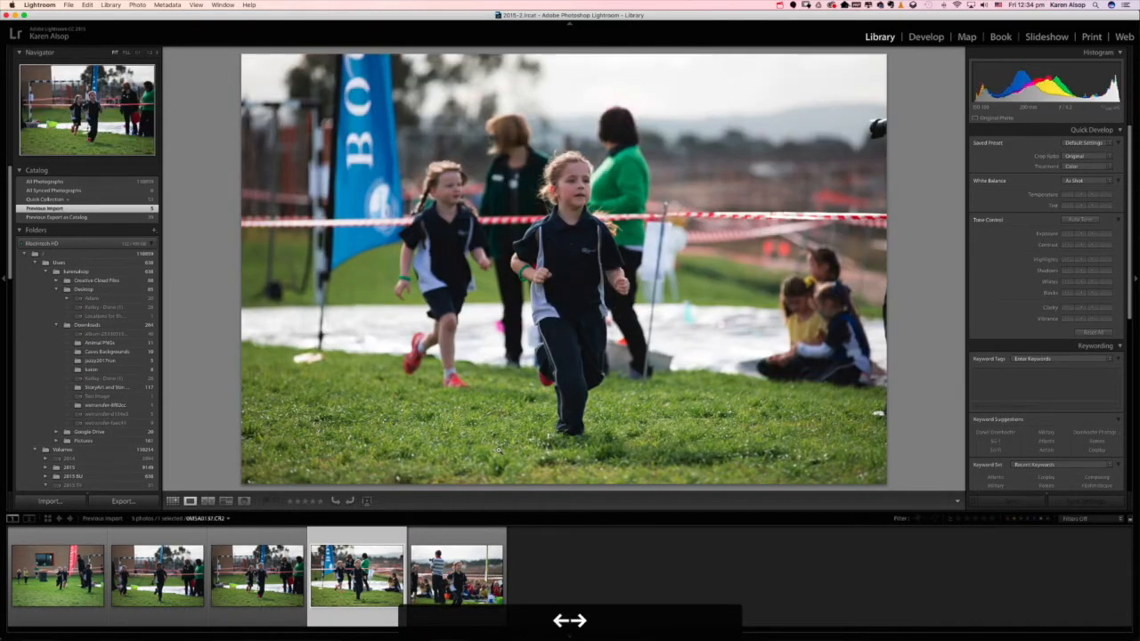
Inspect the first running photo, with the brick wall and red banner, and compare it with the second photo
click(58, 575)
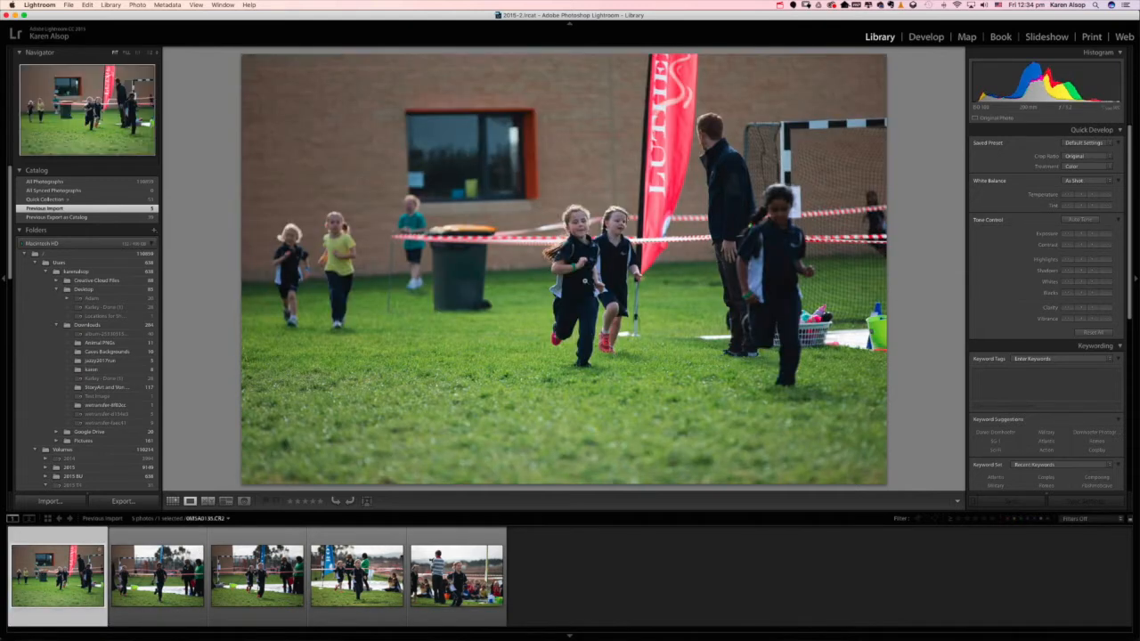
click(582, 256)
click(581, 256)
key(Right)
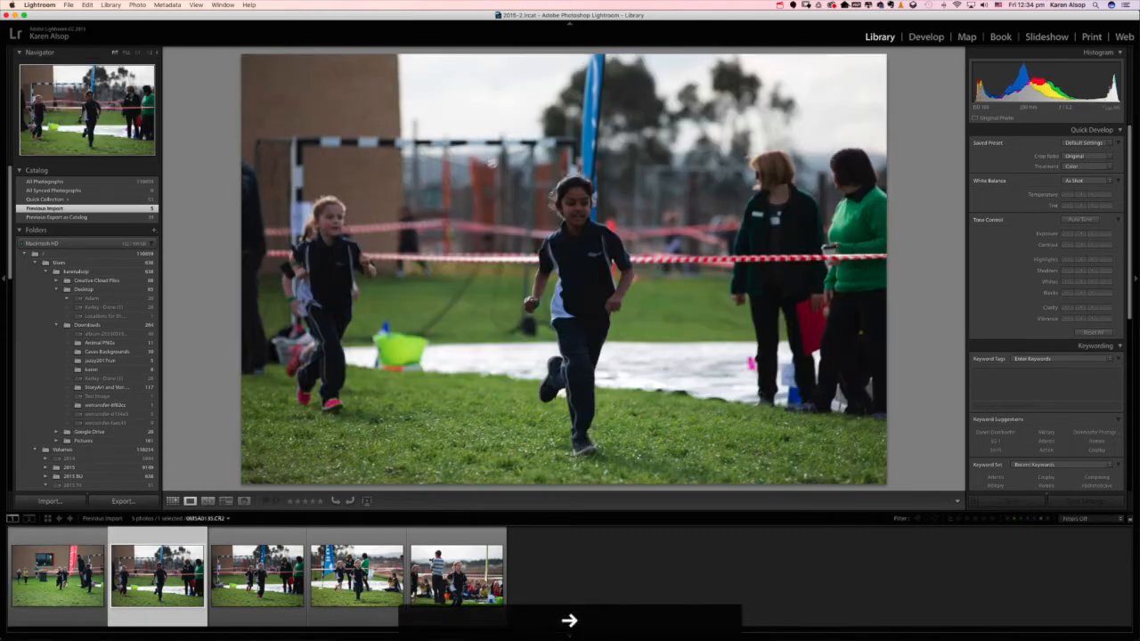
key(Left)
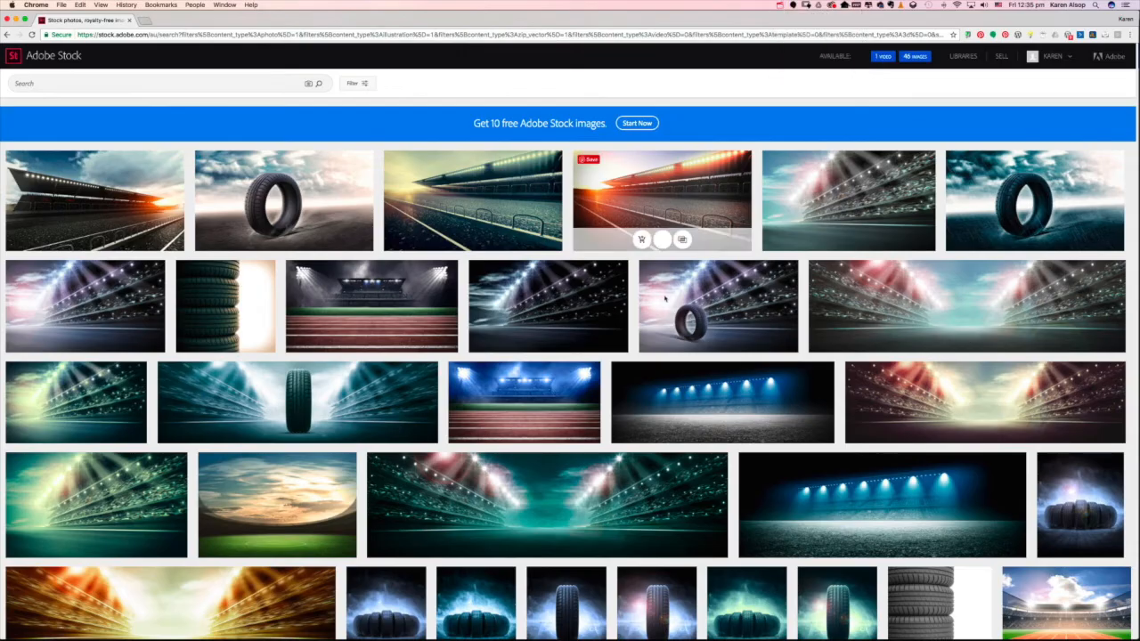
In Adobe Stock, save a preview of the pink-lit Track arena image with the stands on one side to the Racing library
scroll(672, 294, down, 3)
scroll(664, 299, down, 5)
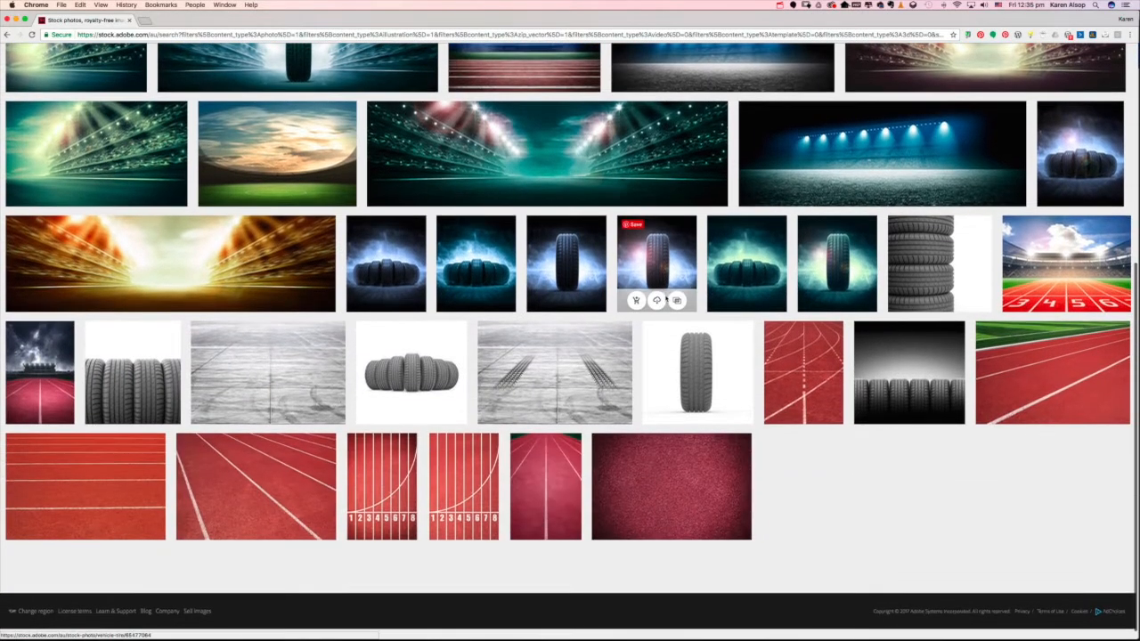
scroll(666, 300, up, 6)
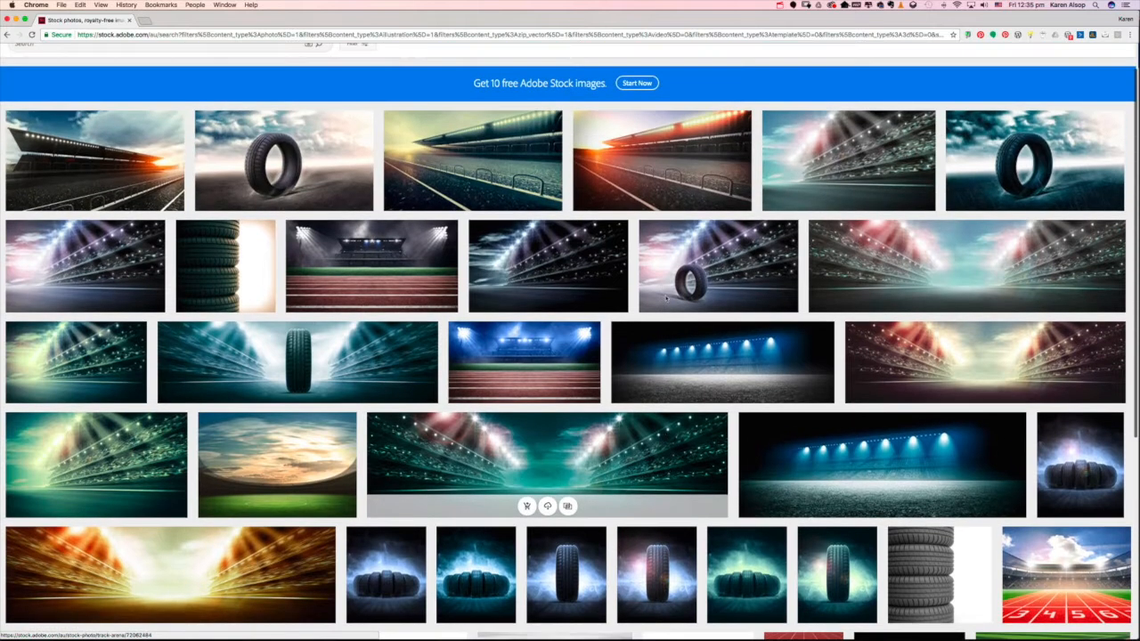
scroll(667, 301, up, 2)
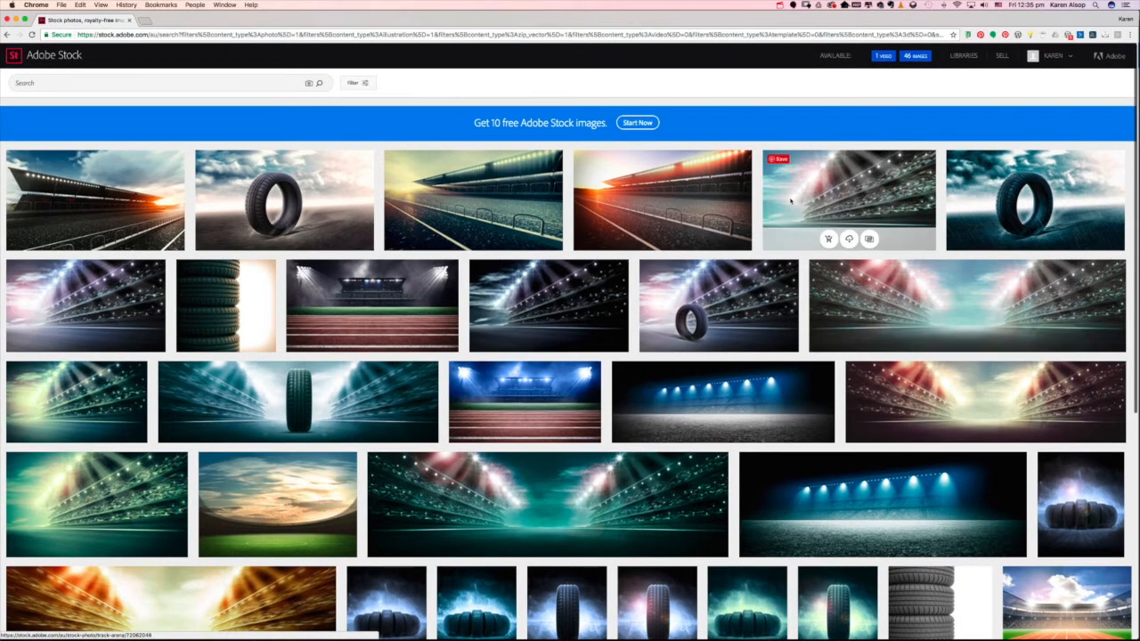
scroll(885, 206, down, 1)
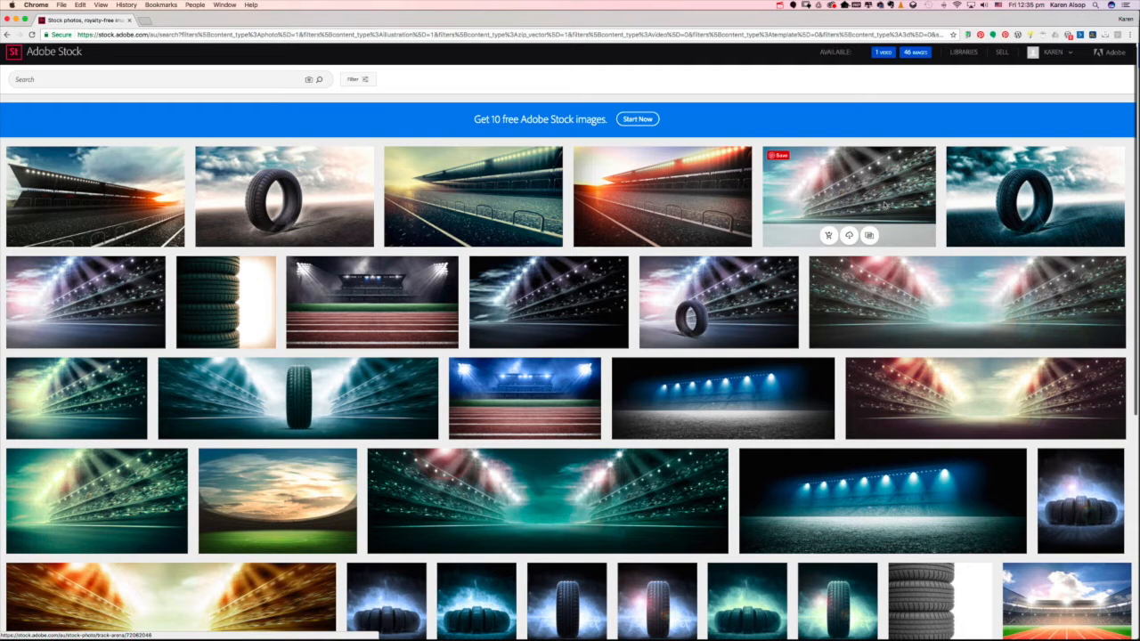
scroll(883, 205, up, 1)
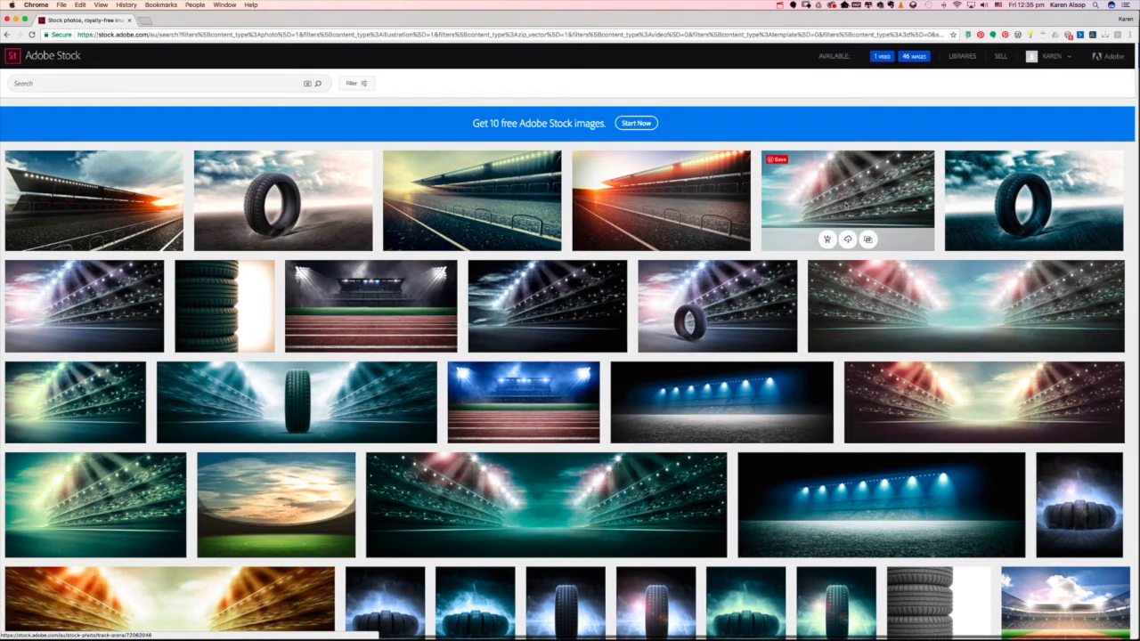
mouse_move(847, 241)
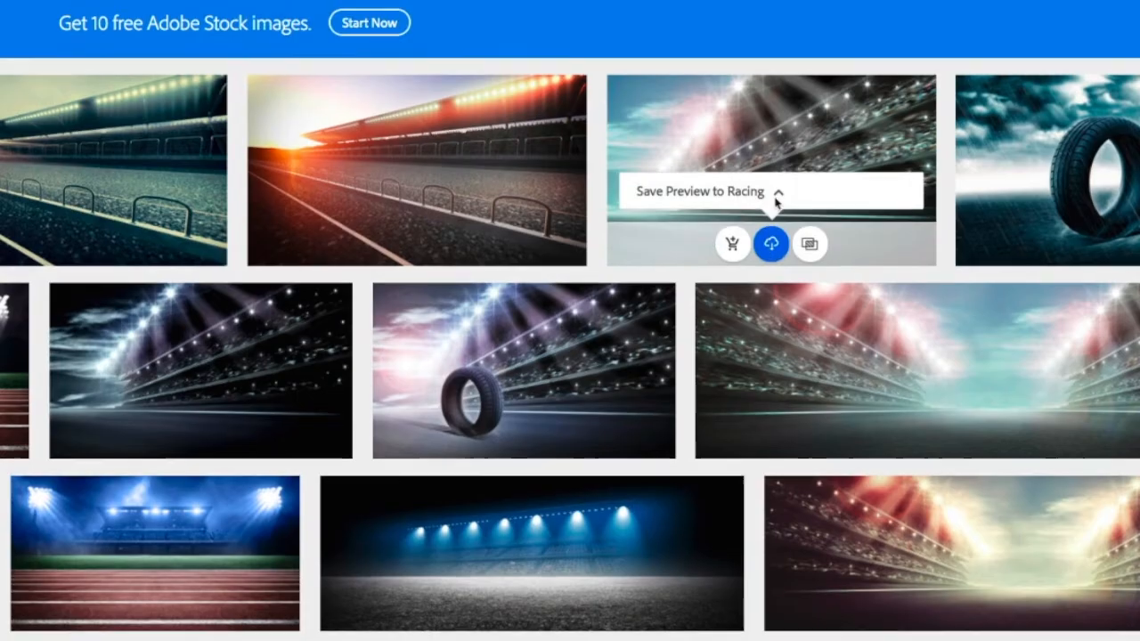
click(777, 190)
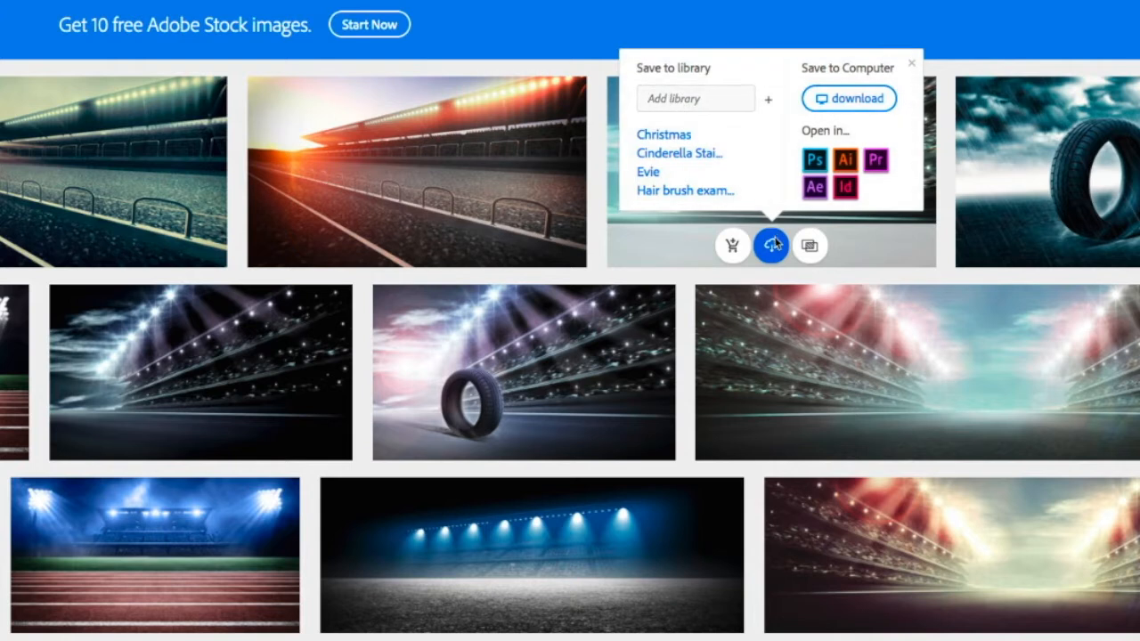
scroll(739, 178, down, 5)
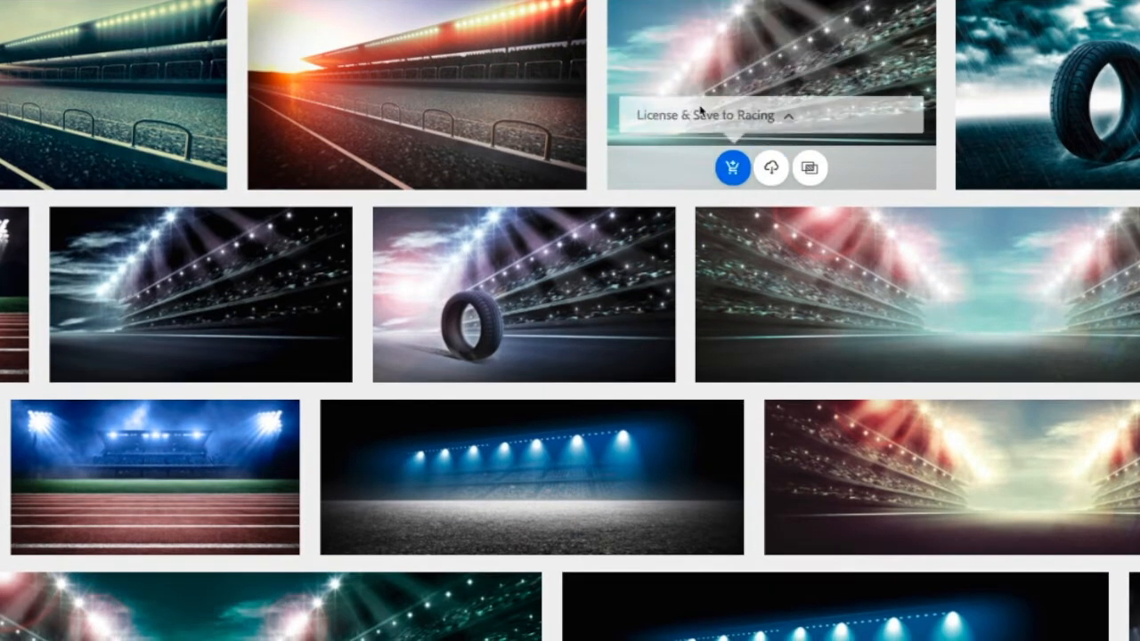
click(775, 169)
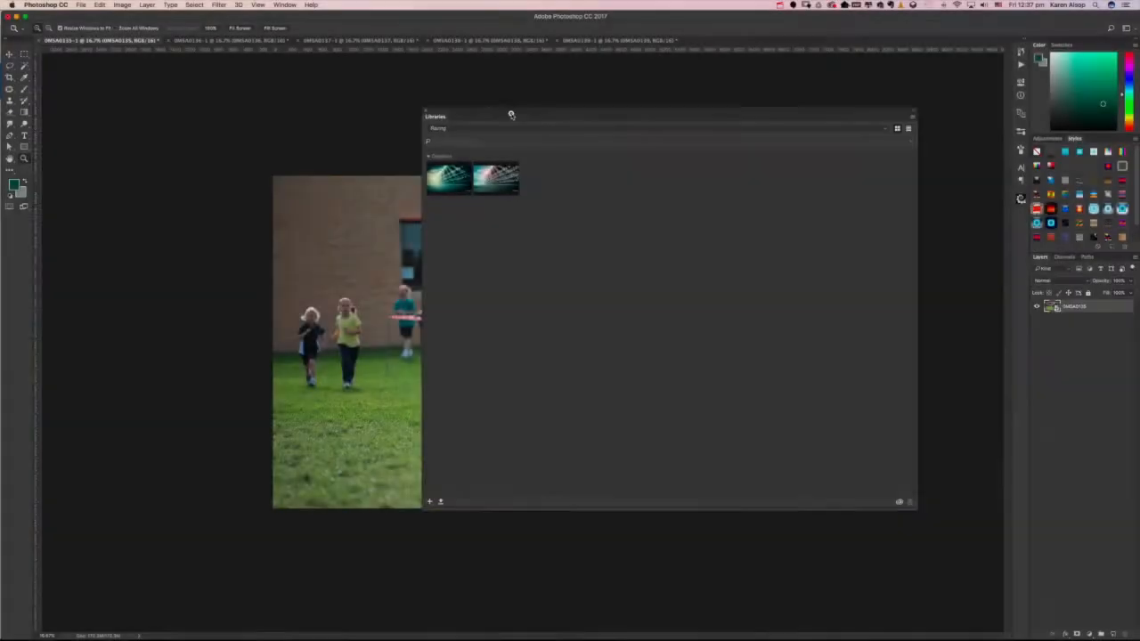
In Photoshop, choose the Racing library and dock the Libraries panel with the Color and Swatches panels
mouse_move(511, 115)
mouse_down()
mouse_move(504, 186)
mouse_move(515, 130)
mouse_up()
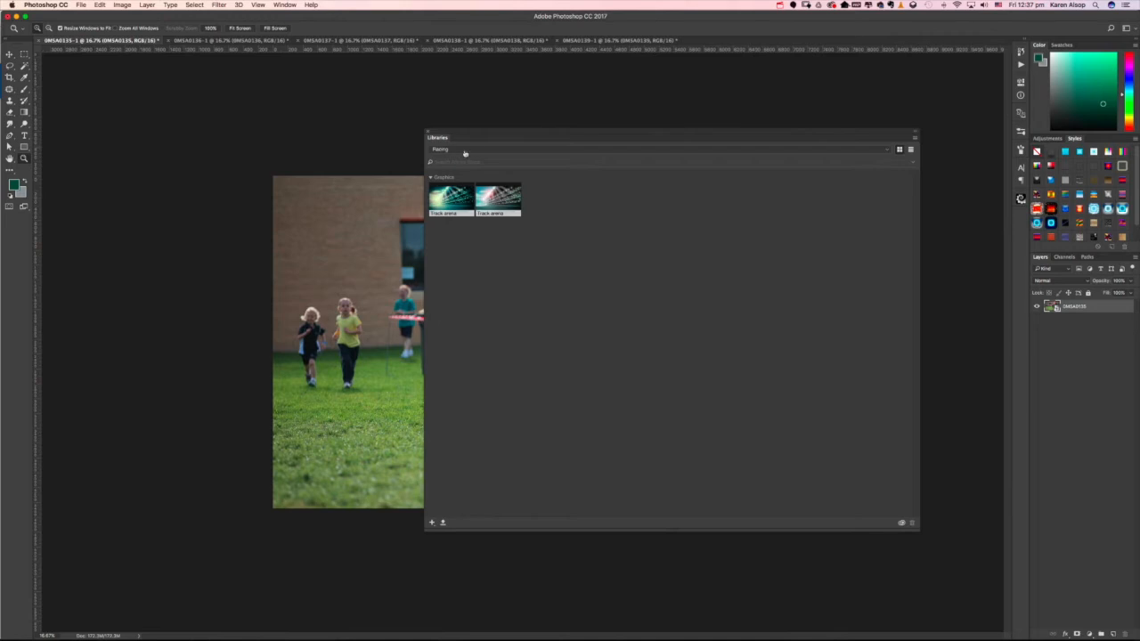
click(530, 149)
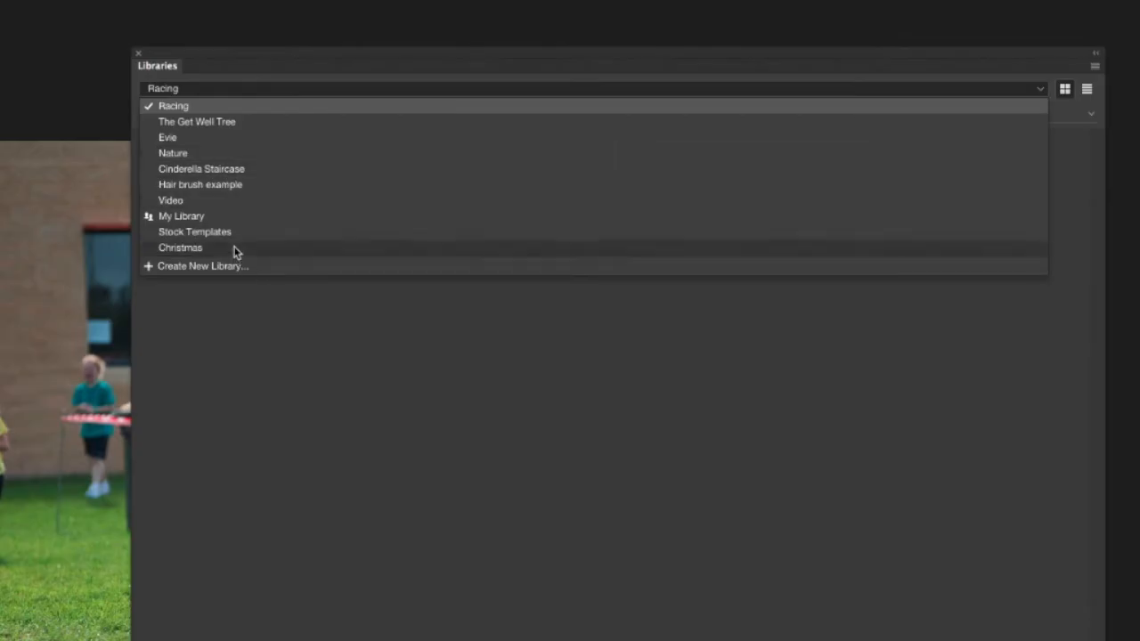
click(202, 100)
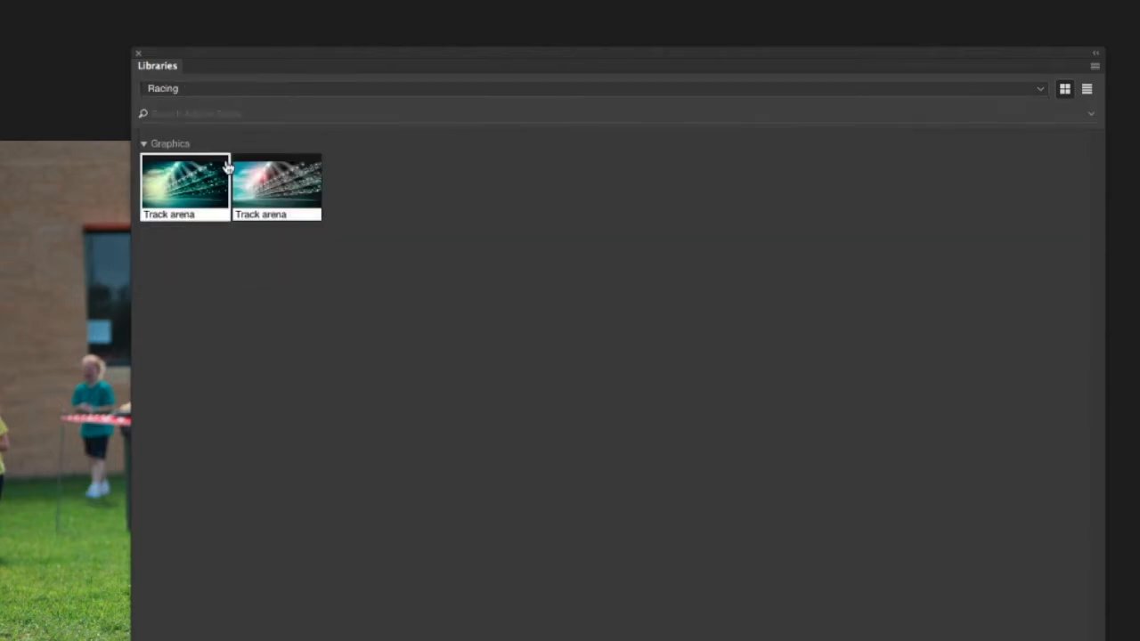
drag(161, 66, 262, 27)
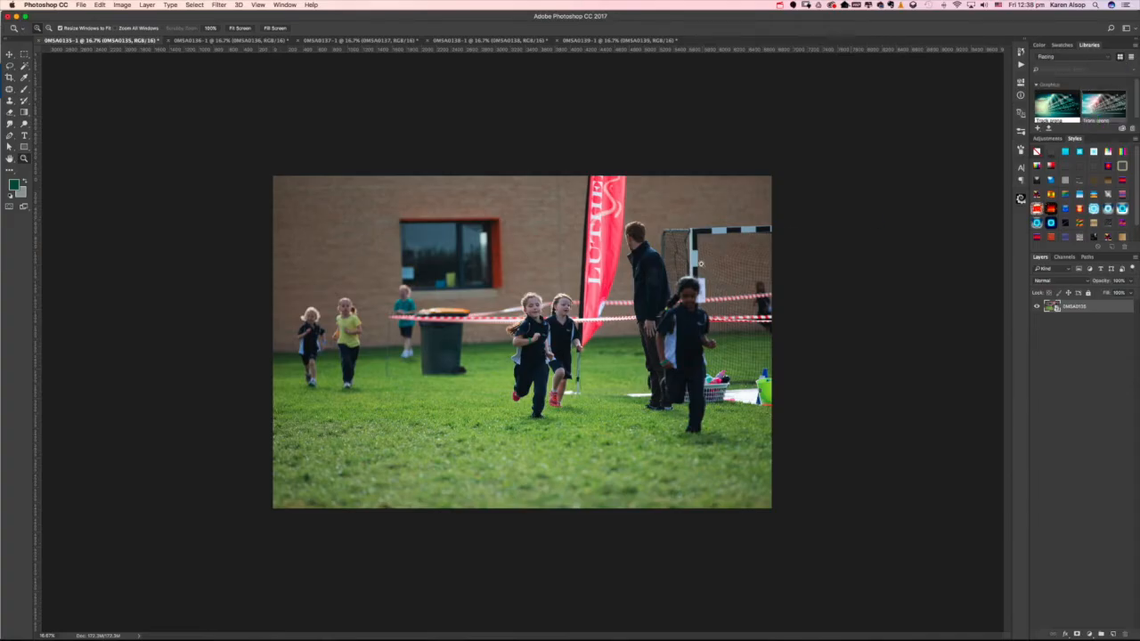
Place the pink-lit Track arena graphic in the red-banner running photo, scaled to cover the canvas, and stack it beneath the photo layer
click(530, 310)
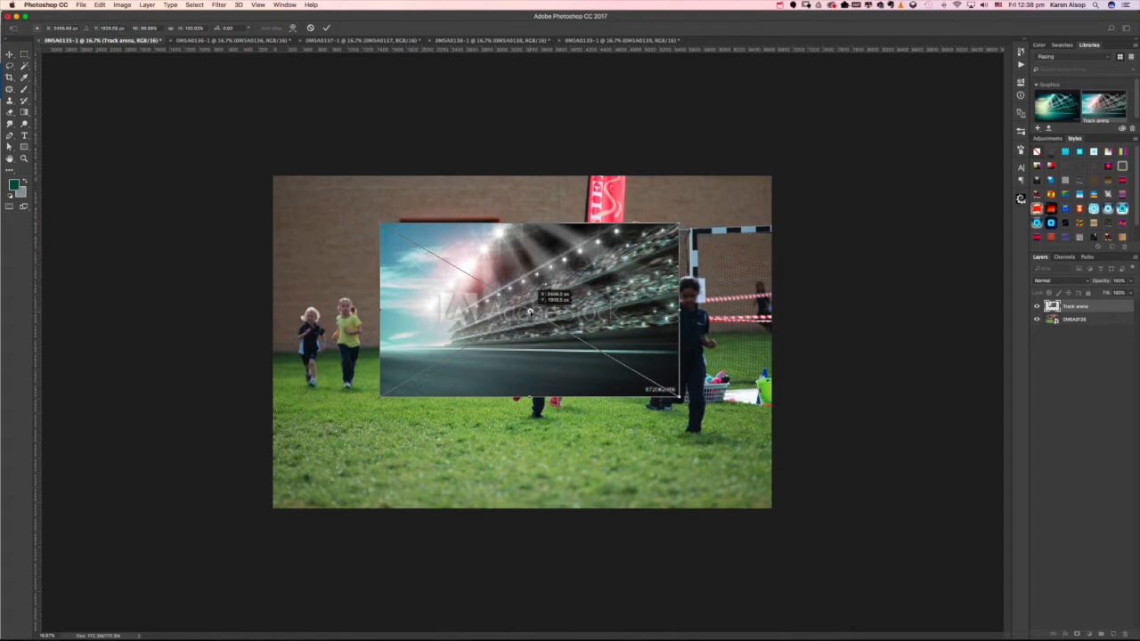
drag(530, 310, 539, 260)
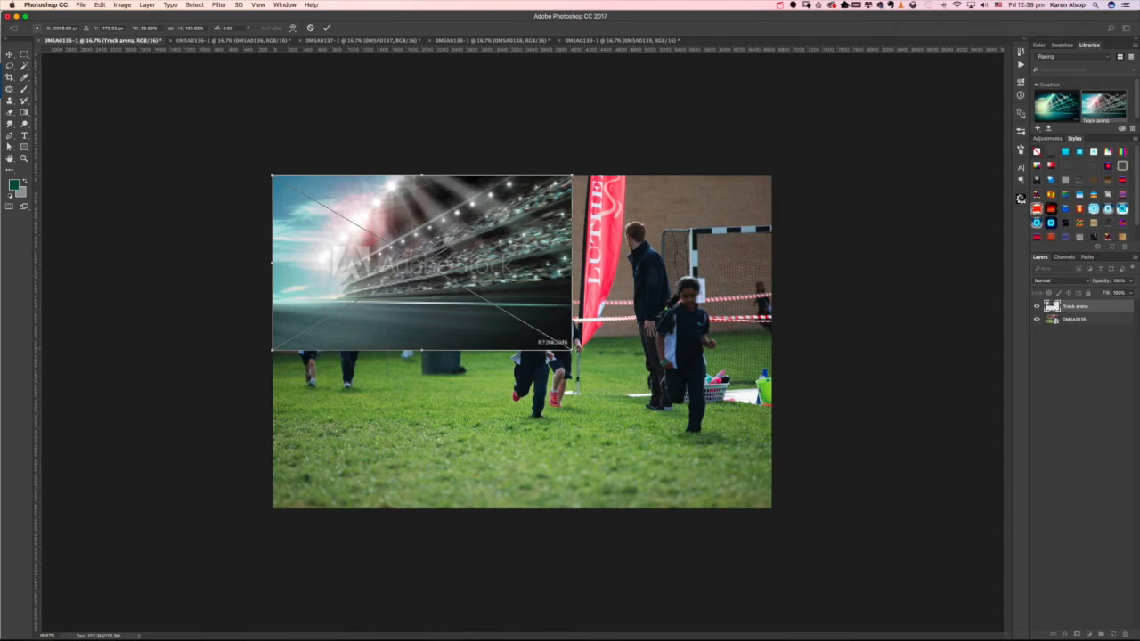
drag(577, 353, 837, 532)
drag(715, 496, 682, 499)
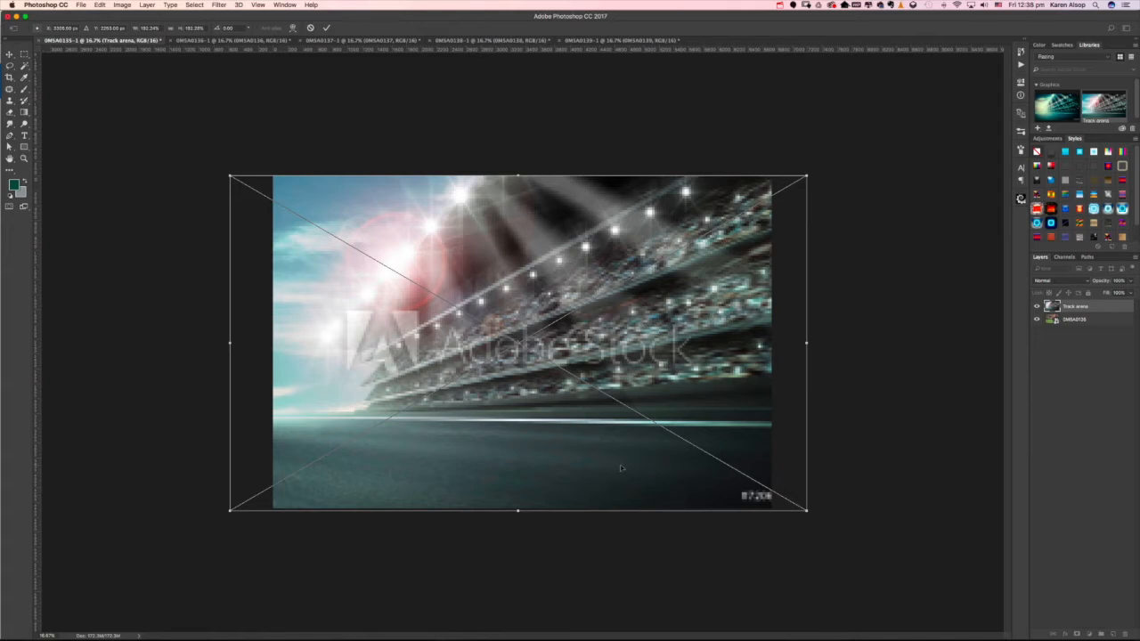
key(Return)
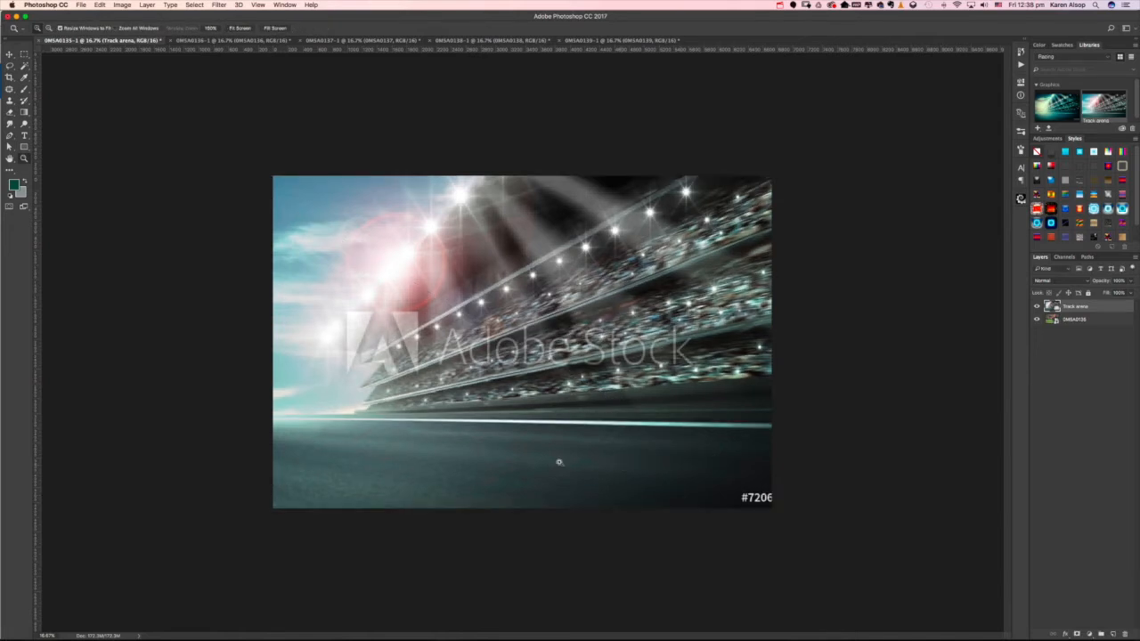
drag(1078, 307, 1074, 323)
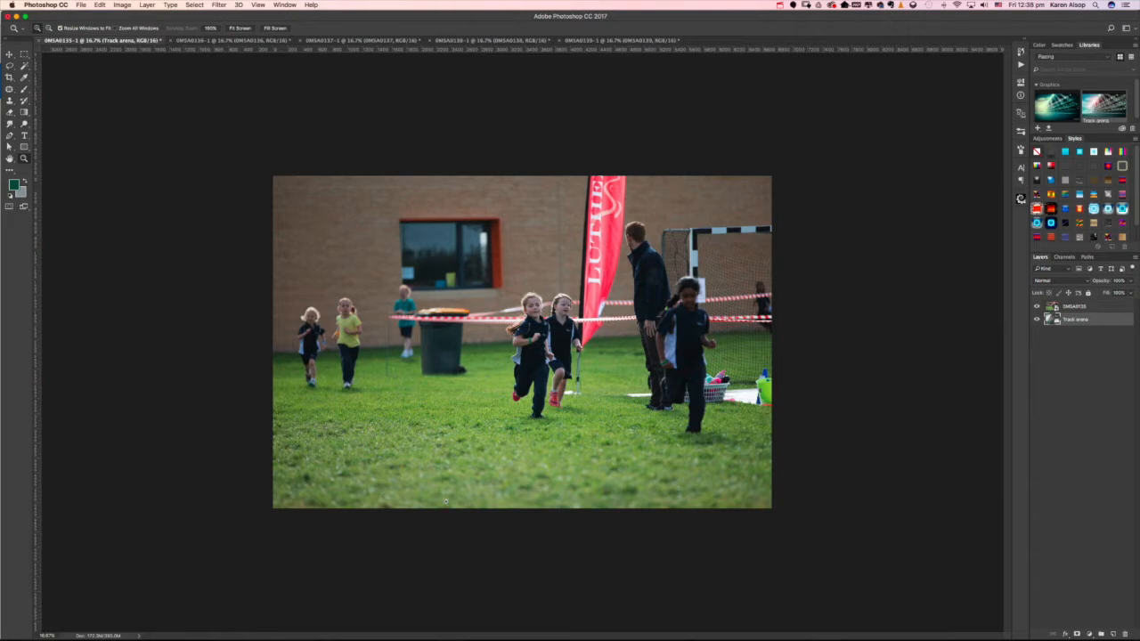
Compare the other running photos, copy the 0M5A0137 layer into the stadium composite, and hide the 0M5A0135 layer
click(329, 42)
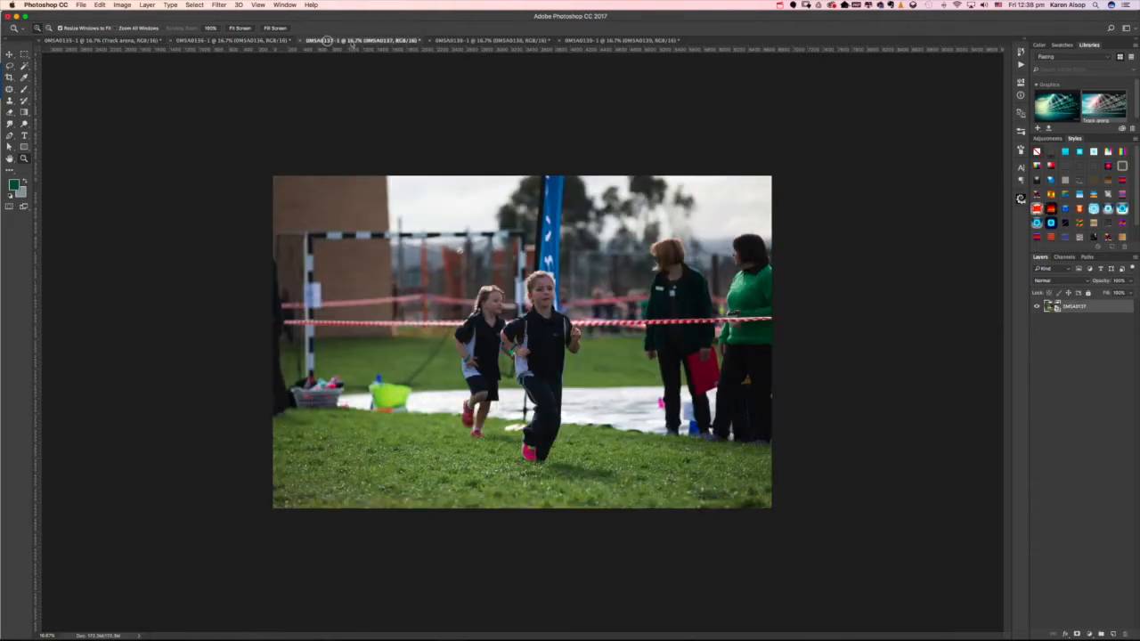
click(455, 43)
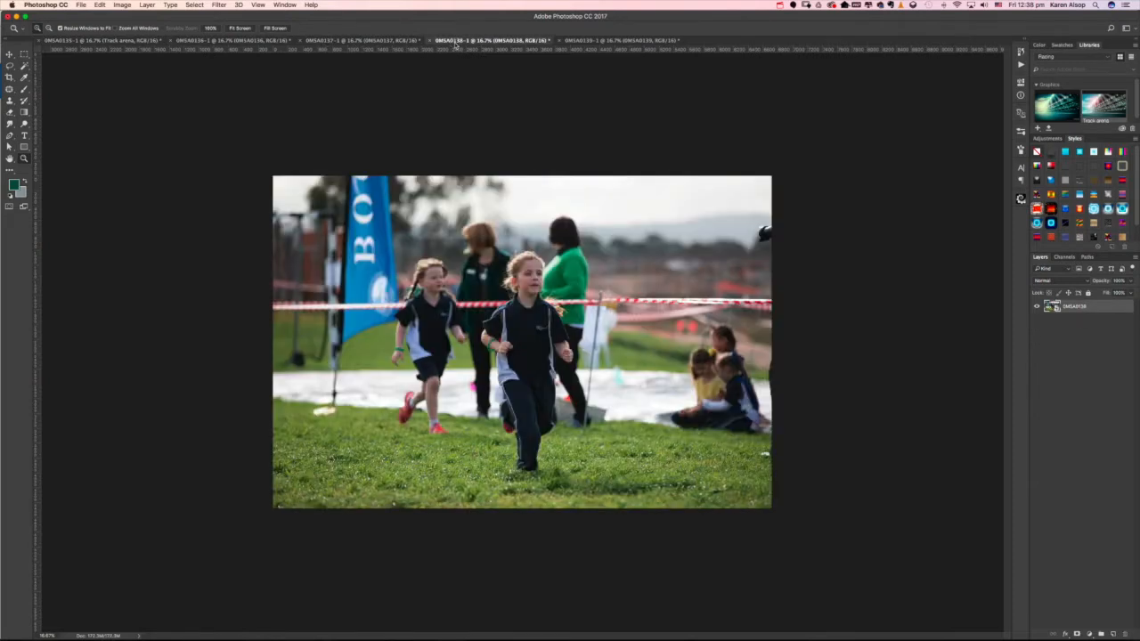
click(371, 42)
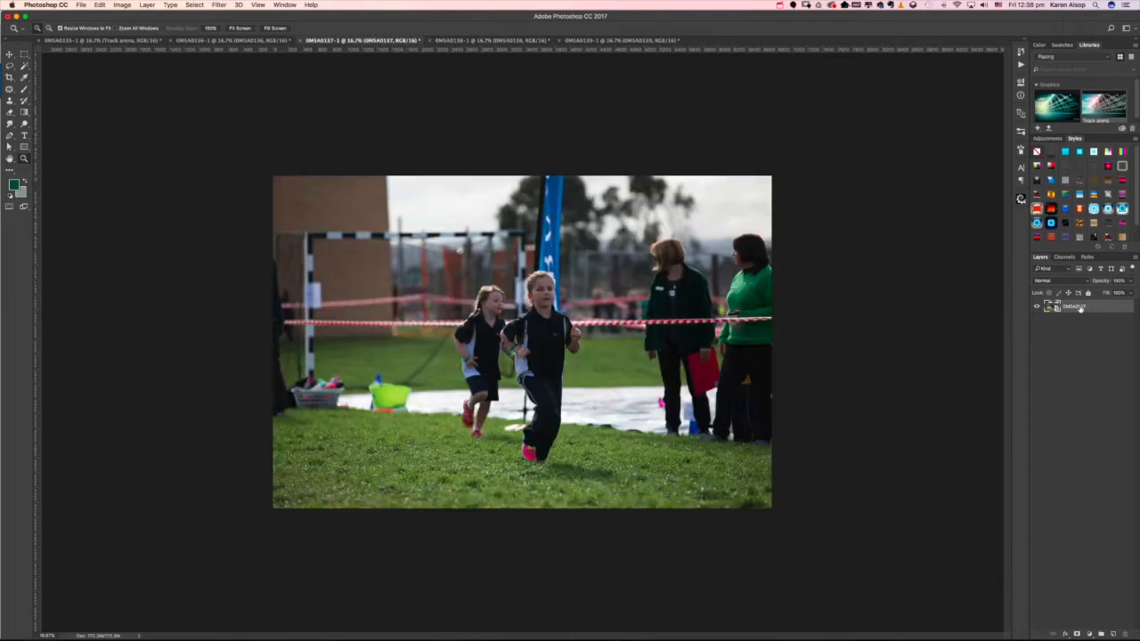
drag(1077, 309, 294, 205)
click(1036, 319)
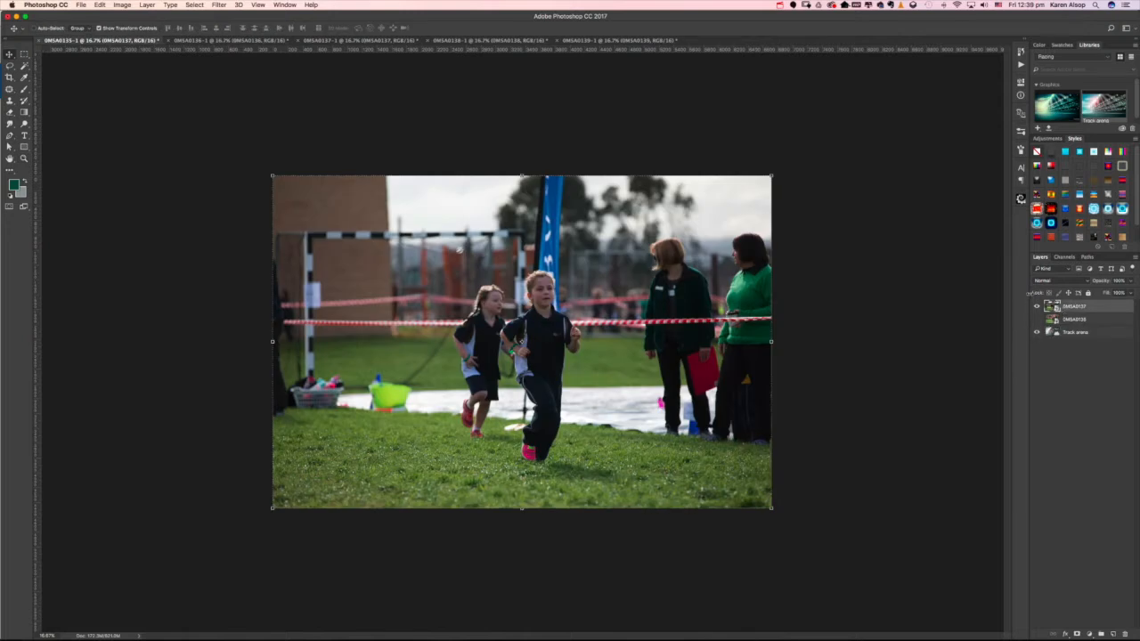
Select the front girl in the 0M5A0137 photo with an enlarged Quick Selection brush and mask out the rest of the layer
click(22, 67)
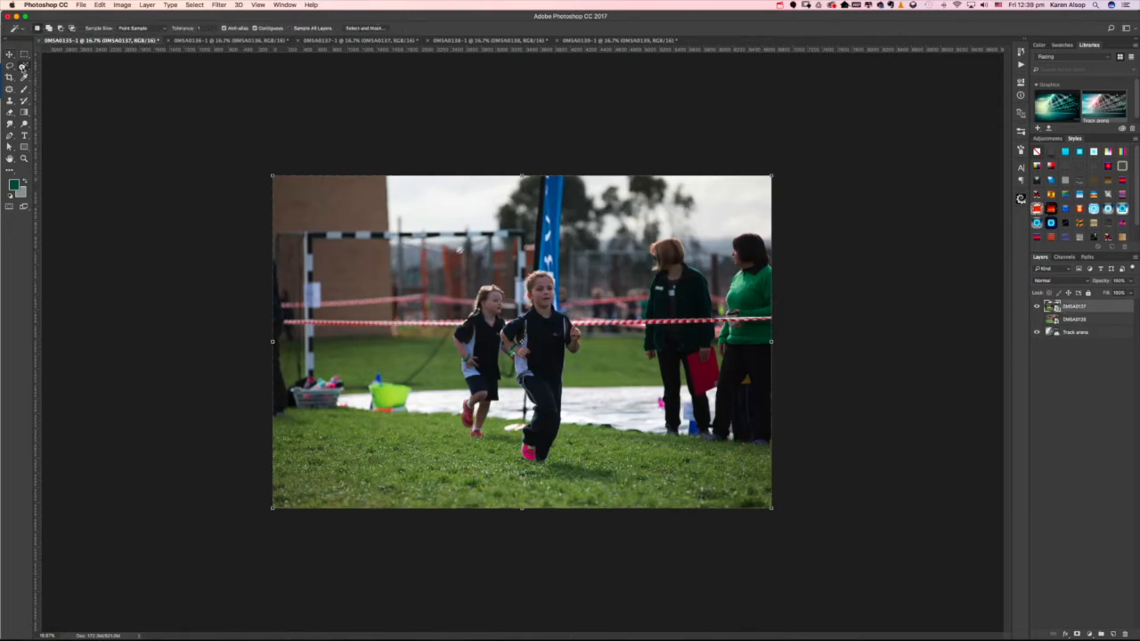
click(51, 67)
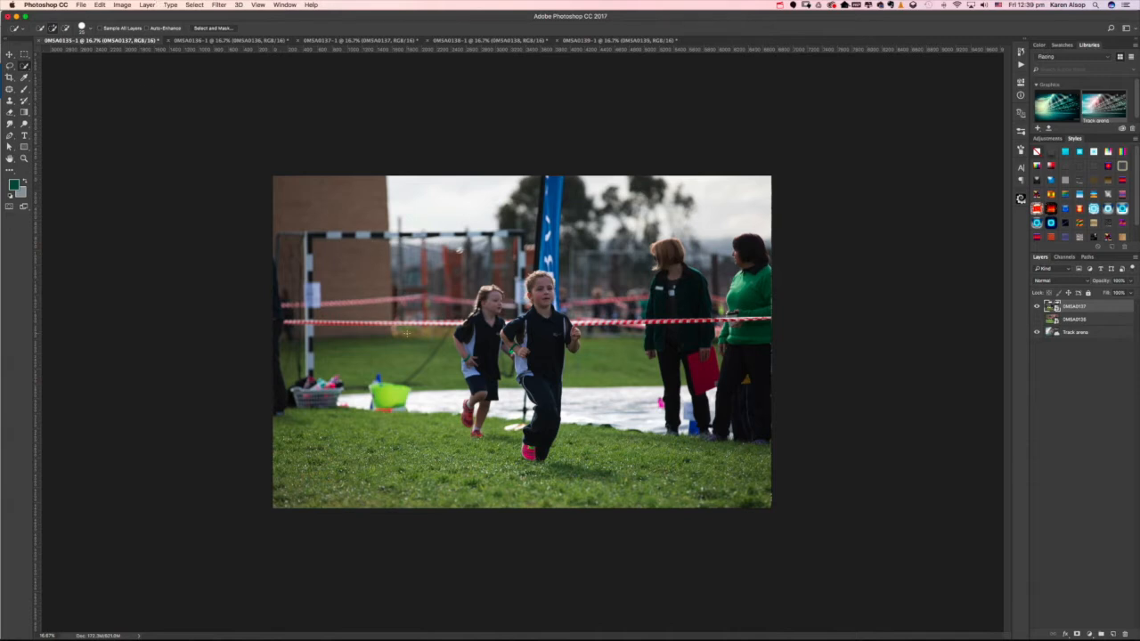
key(bracketright)
key(bracketright)
key(bracketright)
key(bracketright)
key(bracketright)
mouse_move(535, 324)
mouse_down()
mouse_move(523, 349)
mouse_move(514, 333)
mouse_move(523, 354)
mouse_move(505, 345)
mouse_move(540, 285)
mouse_up()
click(1075, 633)
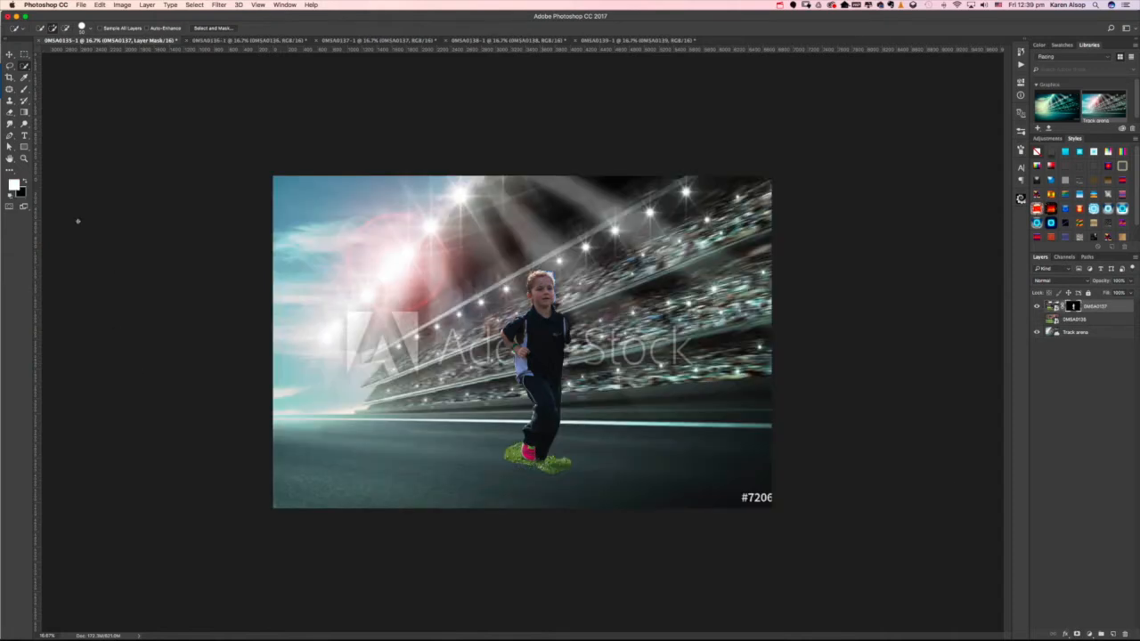
Reposition the cut-out girl slightly to the right over the stadium track with the Move tool
click(10, 54)
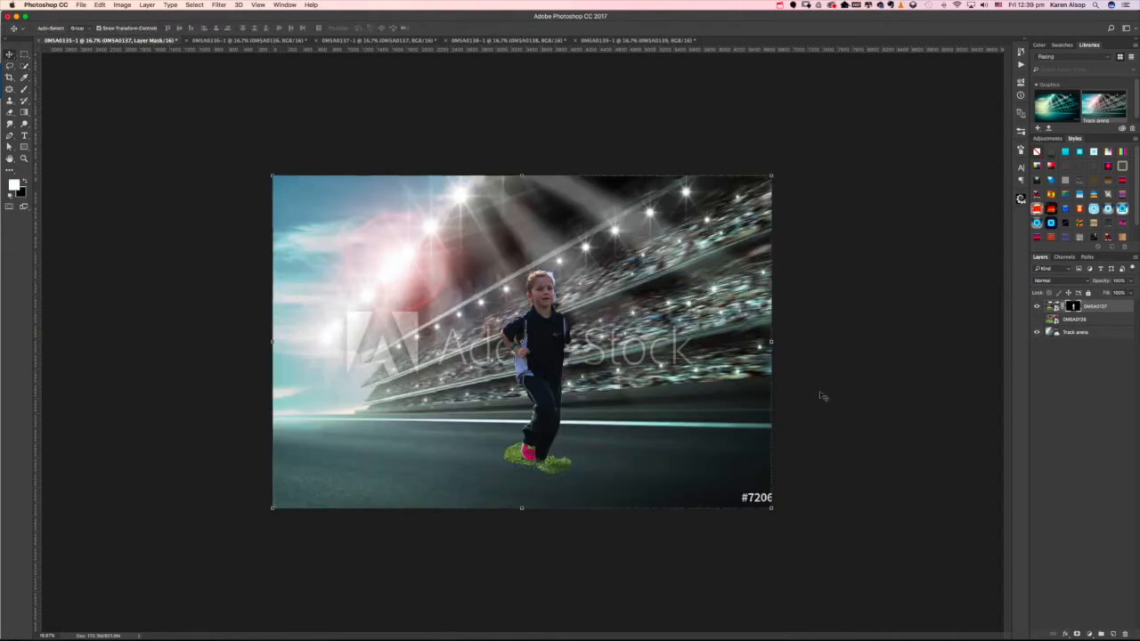
mouse_move(530, 343)
mouse_down()
mouse_move(470, 340)
mouse_move(545, 353)
mouse_up()
drag(564, 402, 566, 474)
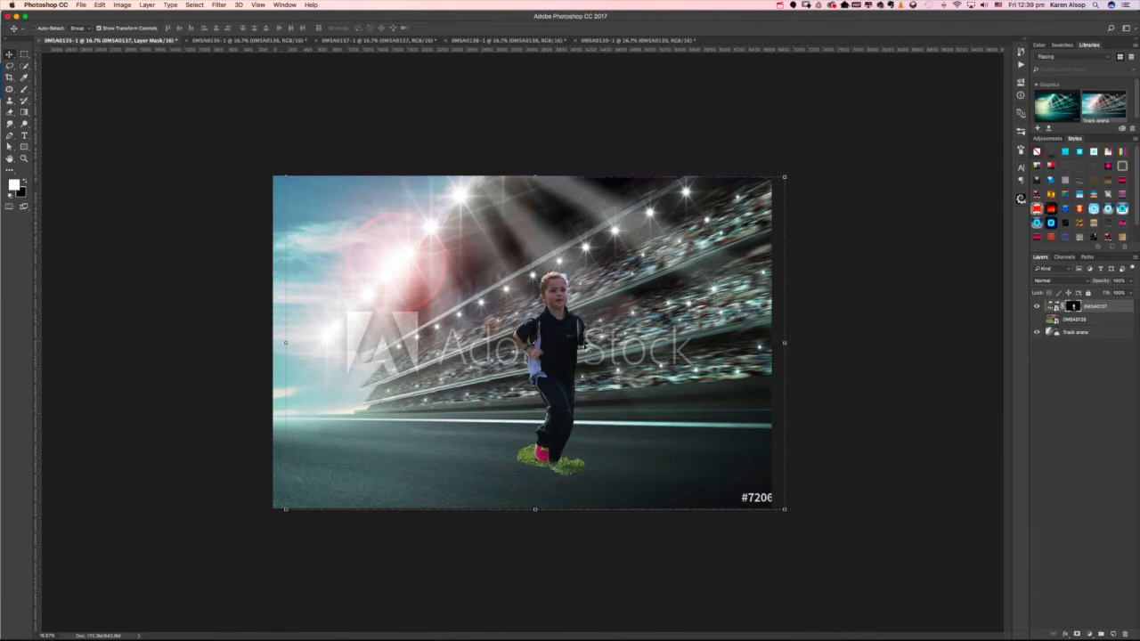
mouse_move(577, 366)
mouse_down()
mouse_move(599, 357)
mouse_move(551, 353)
mouse_move(547, 375)
mouse_move(561, 372)
mouse_up()
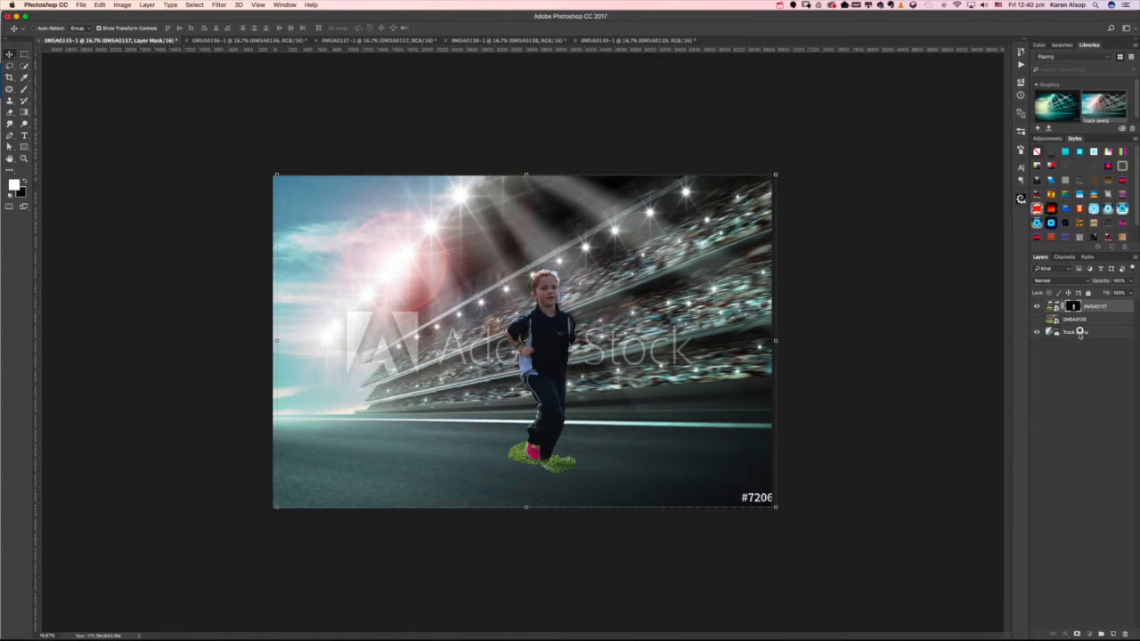
License the Adobe Stock image used in the Track arena layer
click(1080, 332)
right_click(1055, 335)
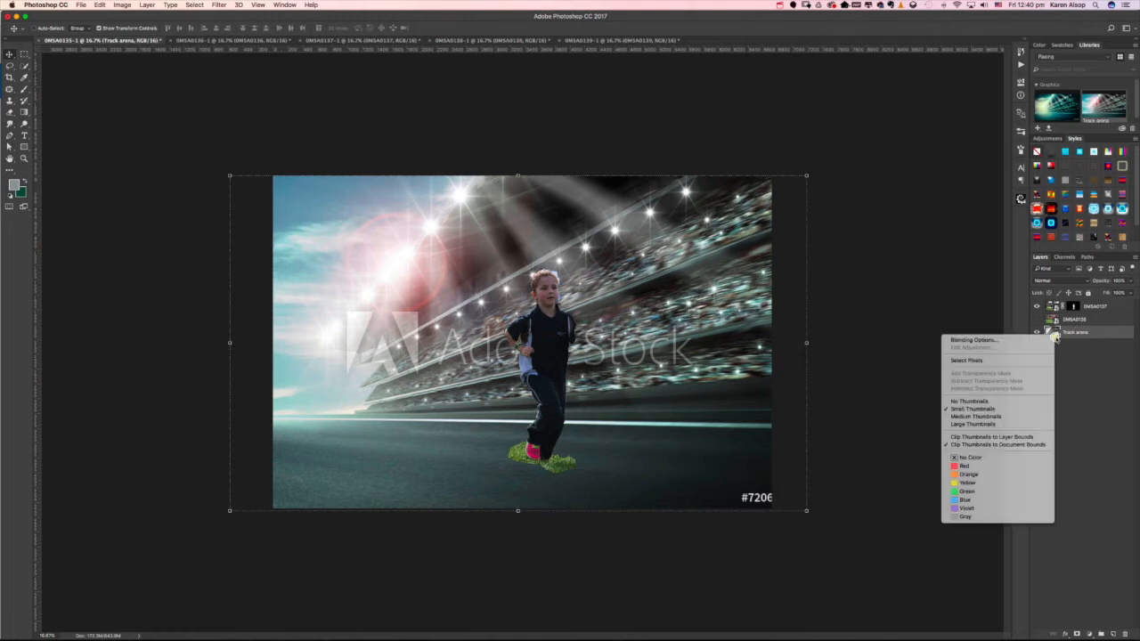
right_click(1071, 334)
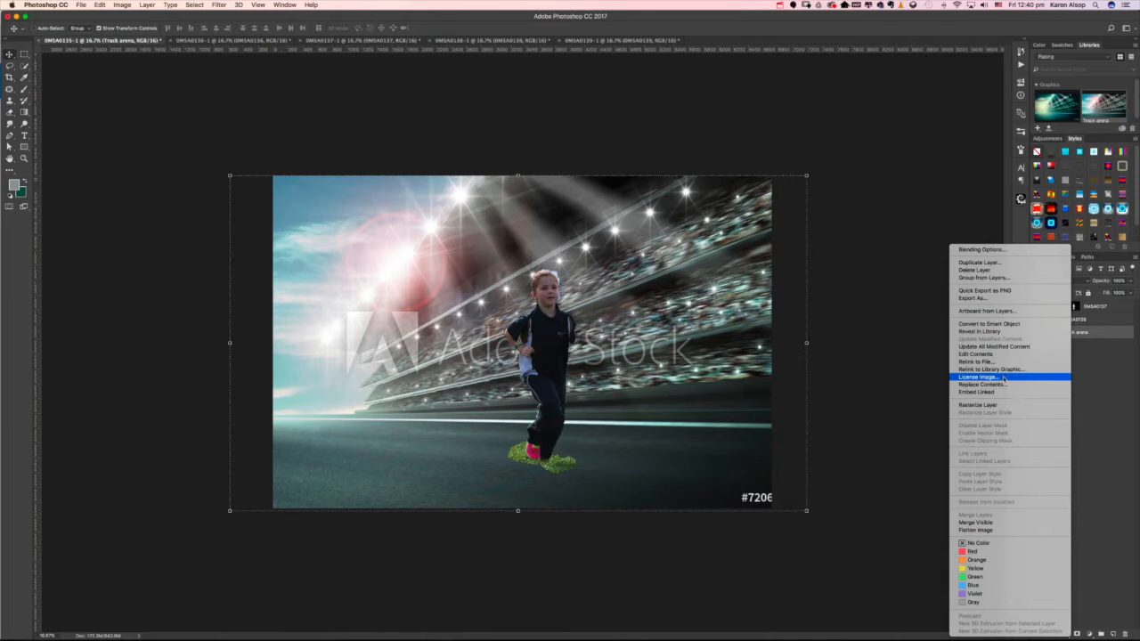
click(1004, 378)
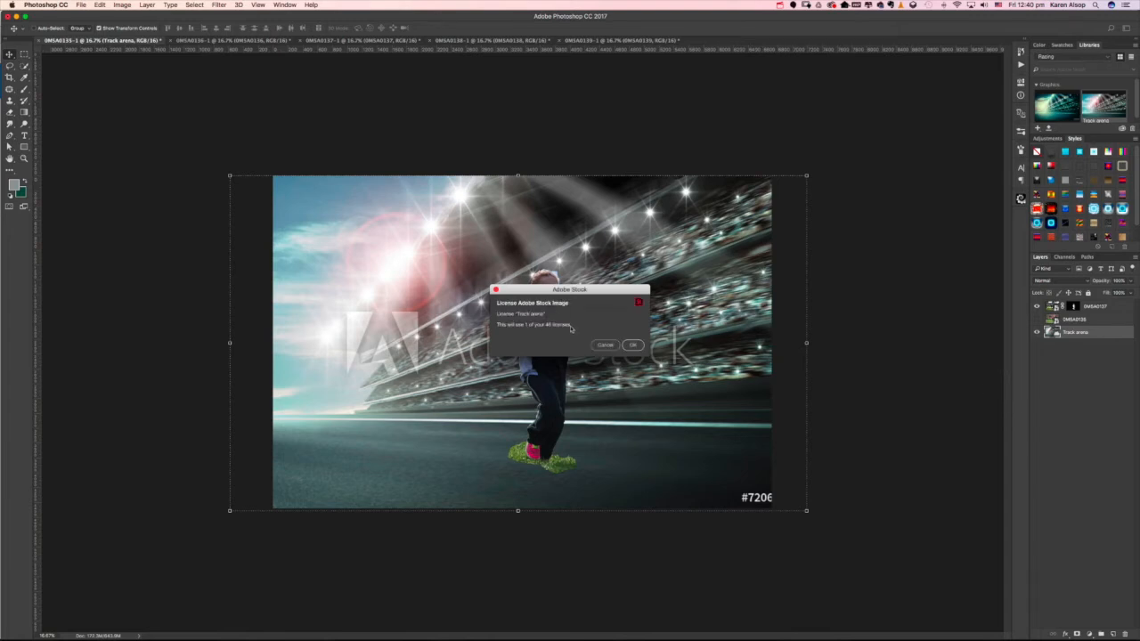
click(633, 346)
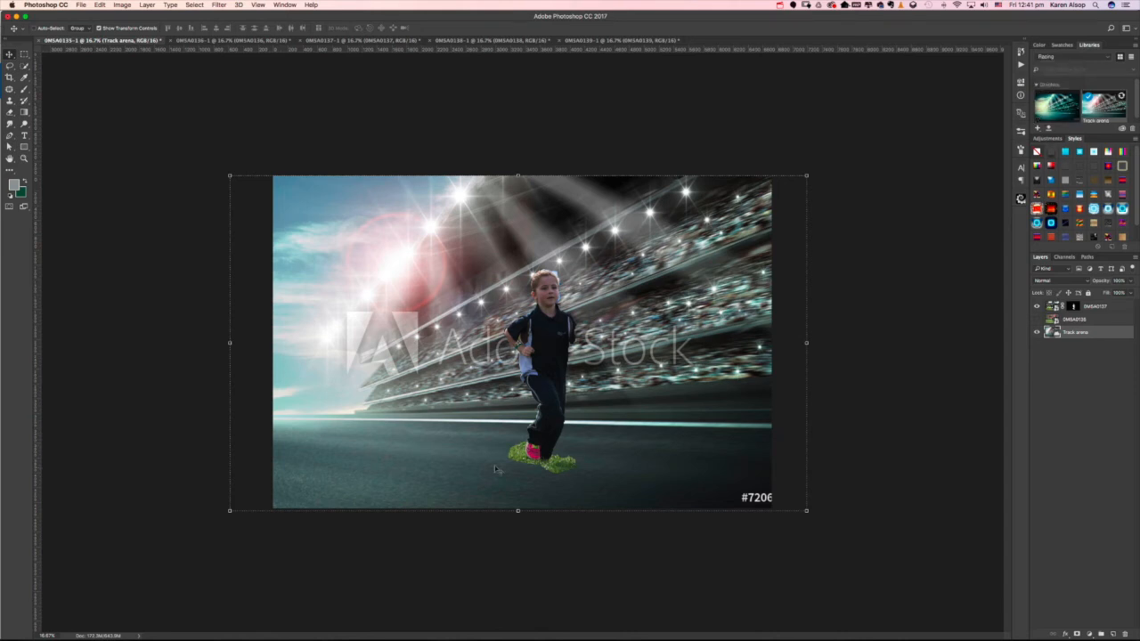
Paint white on the 0M5A0137 layer mask with an enlarged brush to reveal the grass across the foreground around the girl's feet
click(1074, 306)
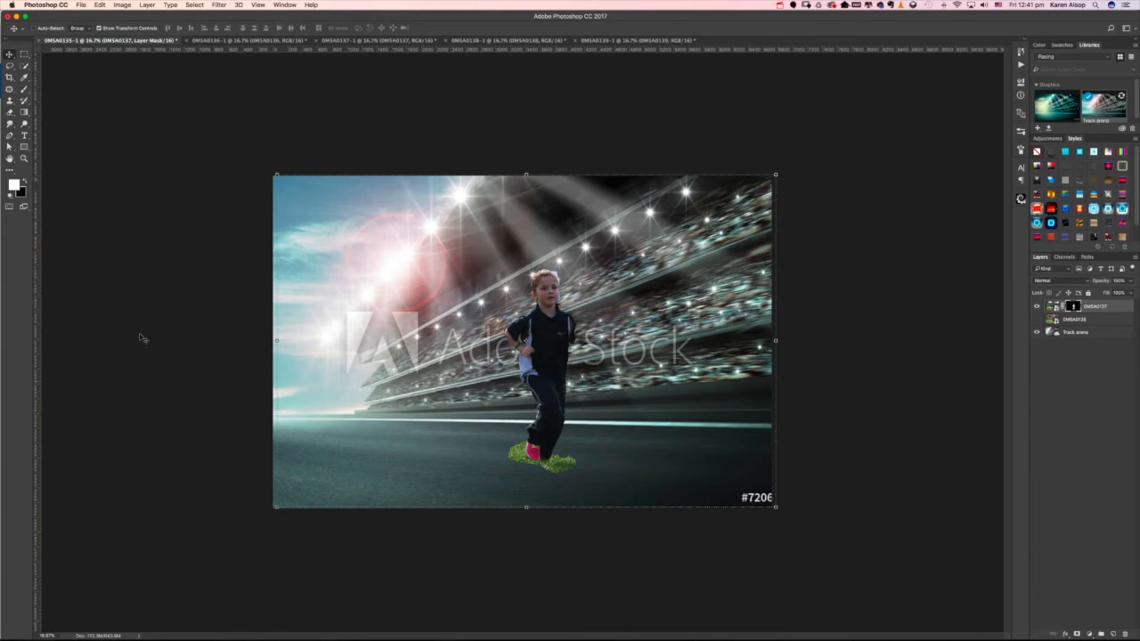
click(24, 90)
key(bracketright)
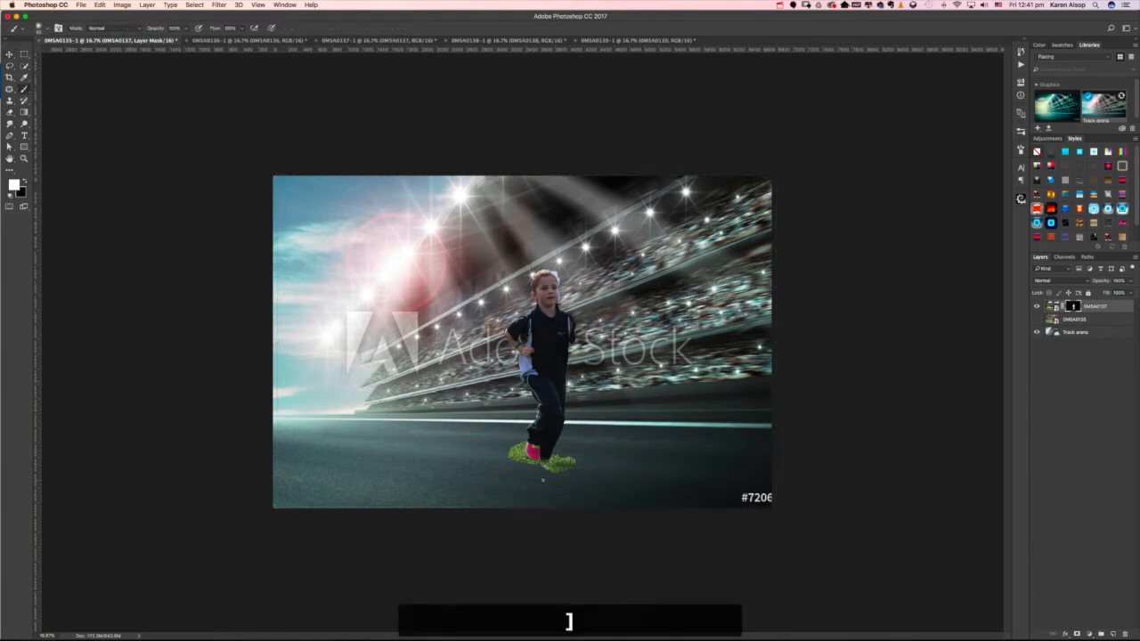
key(bracketright)
key(bracketright)
mouse_move(540, 463)
mouse_down()
mouse_move(573, 479)
mouse_move(559, 450)
mouse_move(573, 450)
mouse_move(551, 450)
mouse_move(528, 501)
mouse_move(559, 473)
mouse_move(539, 487)
mouse_move(435, 444)
mouse_move(495, 445)
mouse_move(299, 431)
mouse_move(316, 484)
mouse_move(334, 500)
mouse_move(262, 505)
mouse_move(310, 477)
mouse_move(402, 493)
mouse_move(600, 483)
mouse_up()
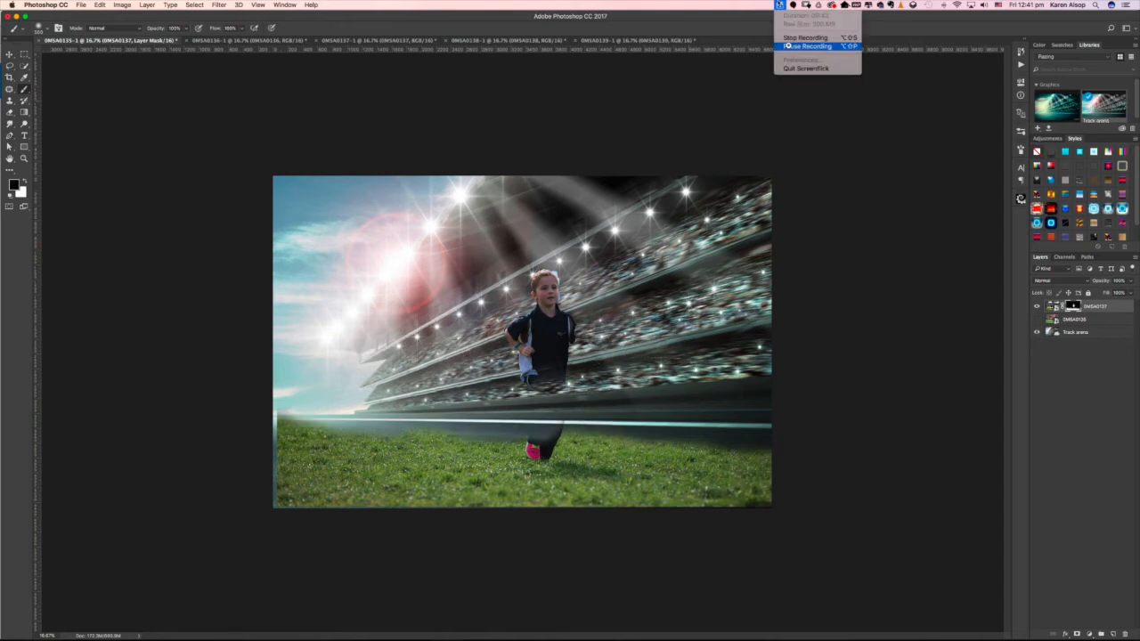
click(788, 45)
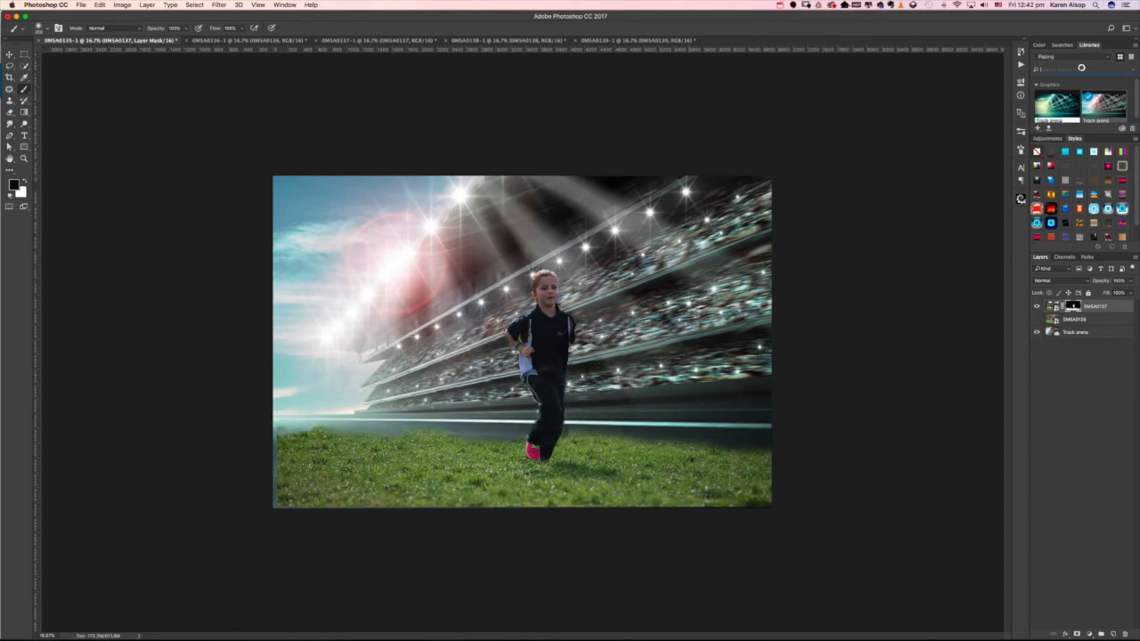
Float the Libraries panel over the canvas and search it for "grass"
drag(1089, 44, 418, 136)
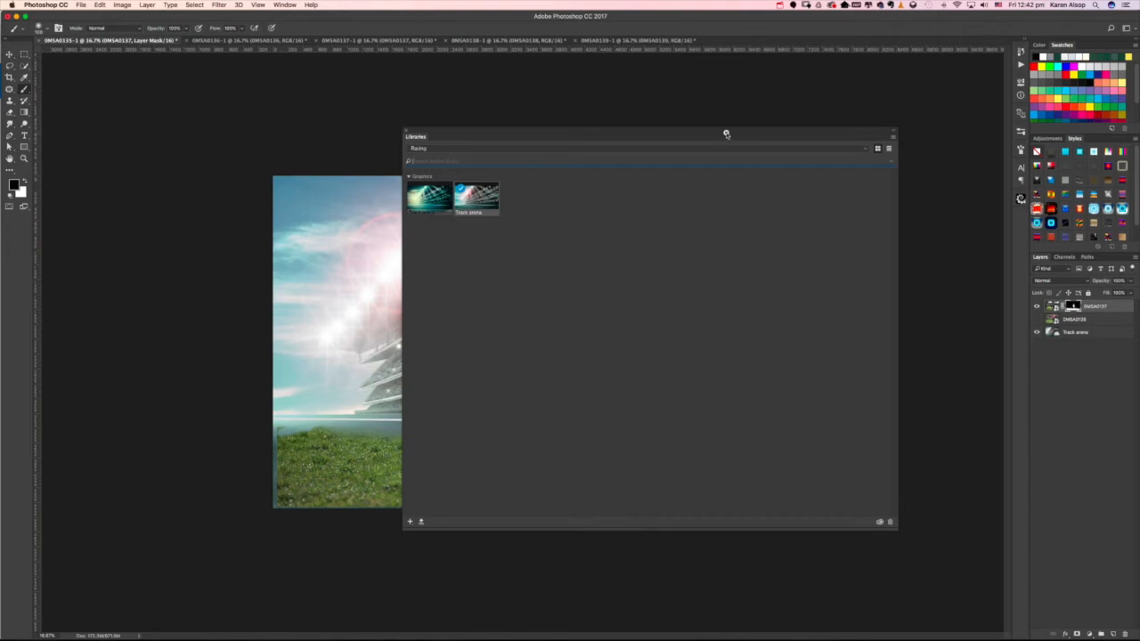
drag(726, 133, 904, 124)
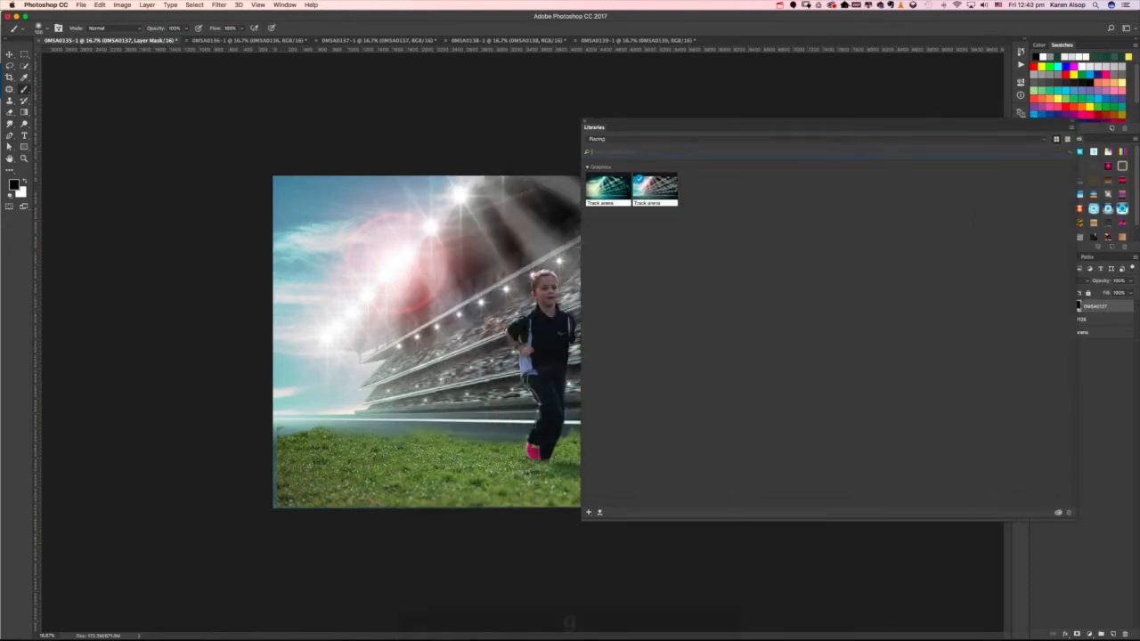
text(grass)
key(BackSpace)
key(BackSpace)
key(BackSpace)
key(BackSpace)
text(gr)
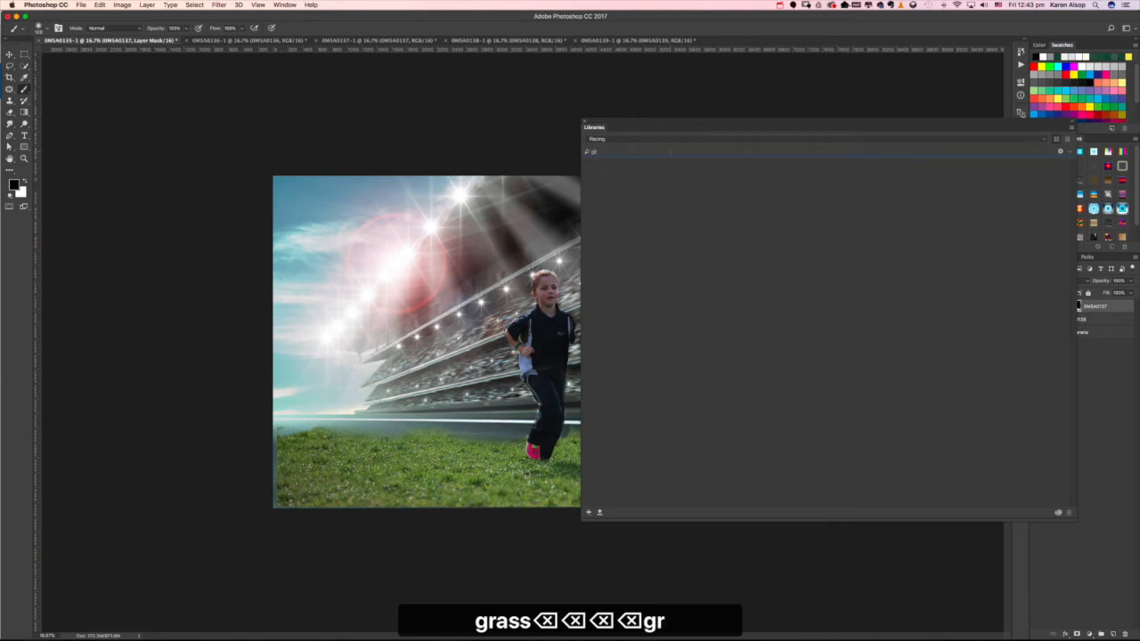
text(ass)
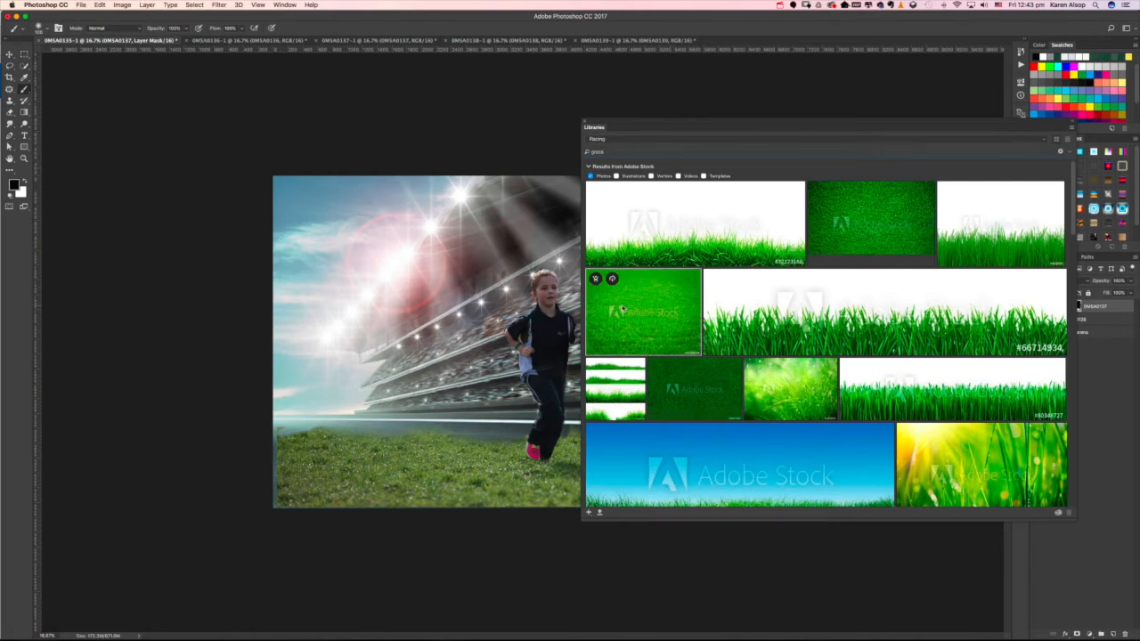
Look through the Adobe Stock grass photos for a ground surface that suits the stadium composite
scroll(841, 337, down, 6)
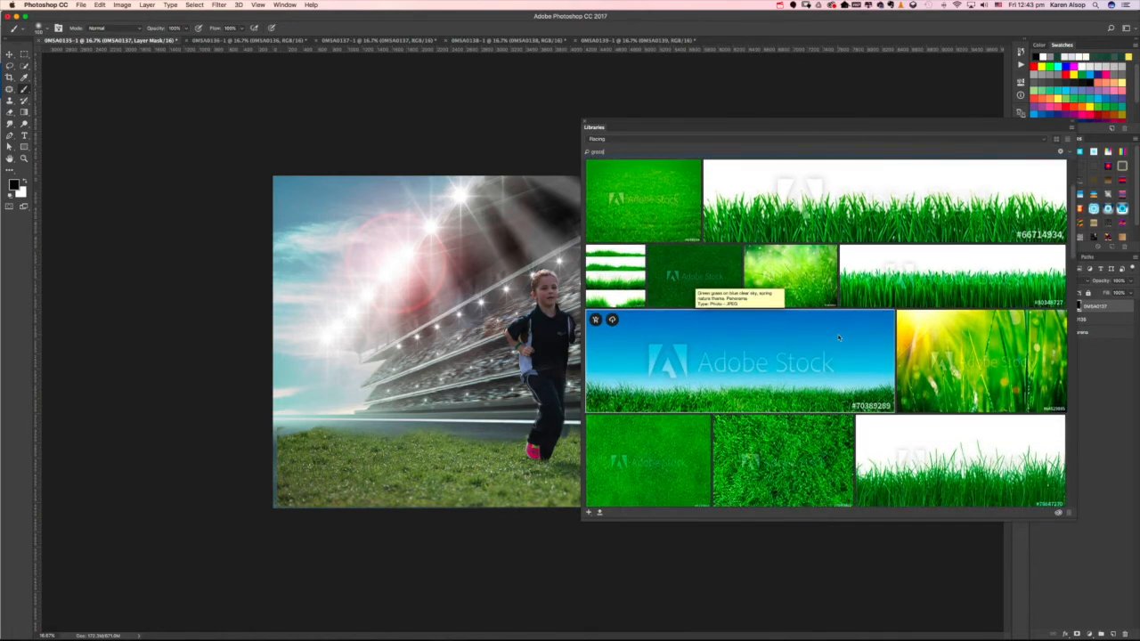
scroll(839, 338, down, 3)
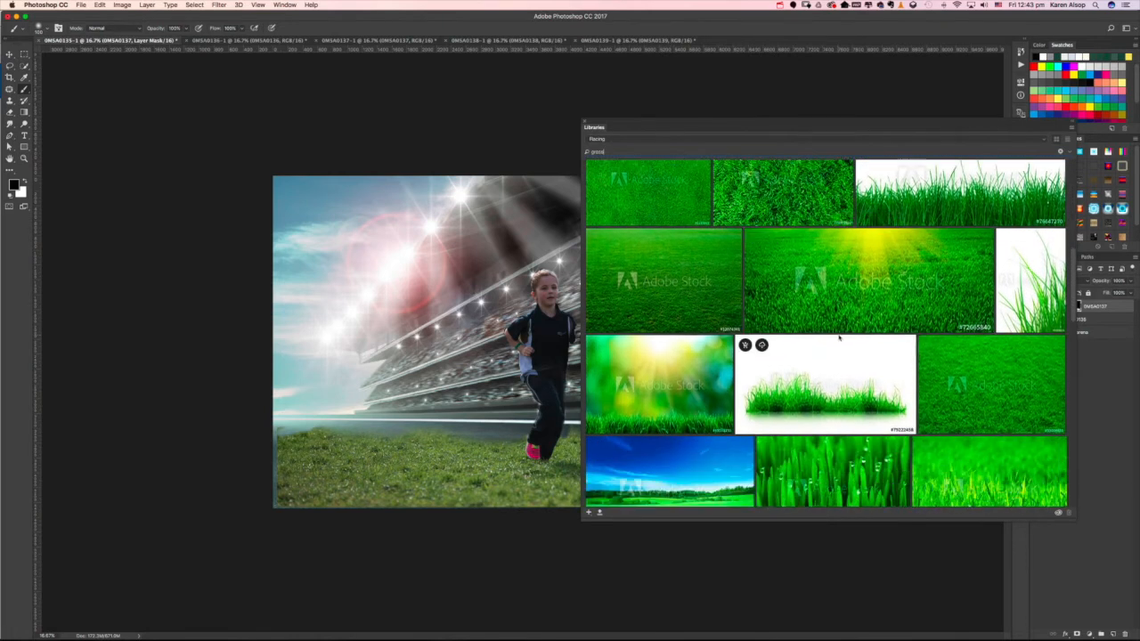
scroll(840, 337, up, 10)
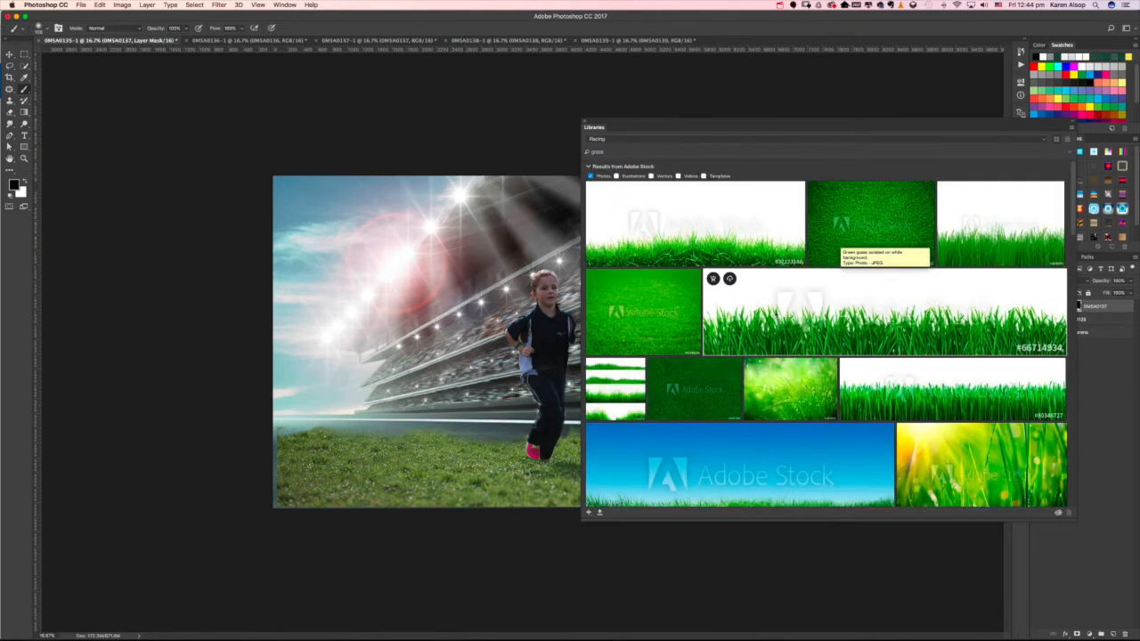
scroll(776, 316, down, 8)
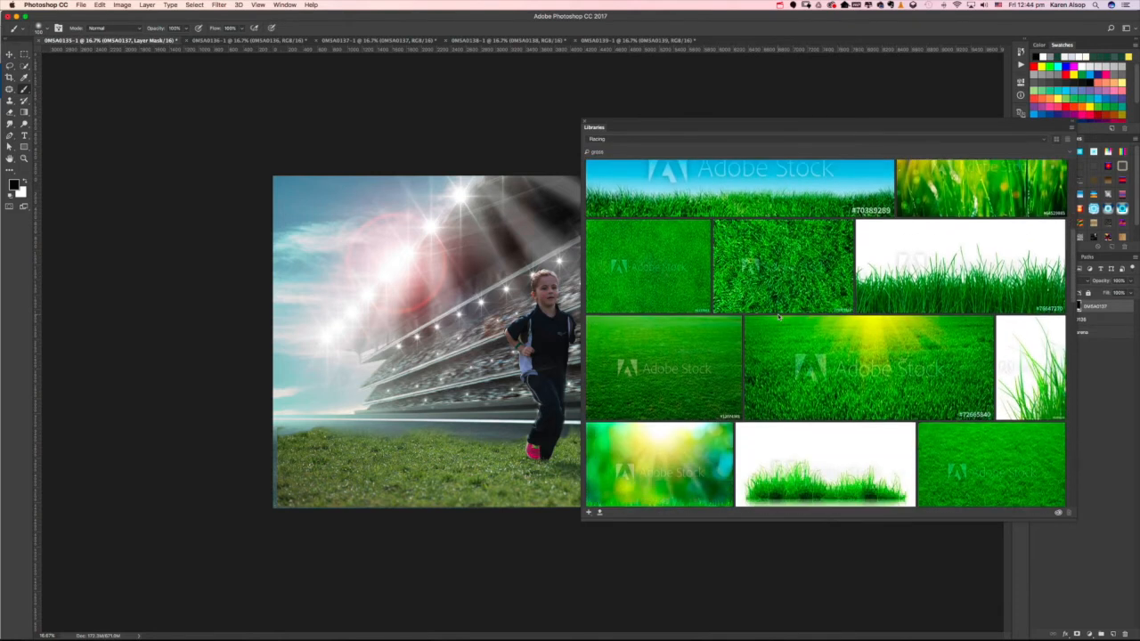
scroll(777, 316, down, 3)
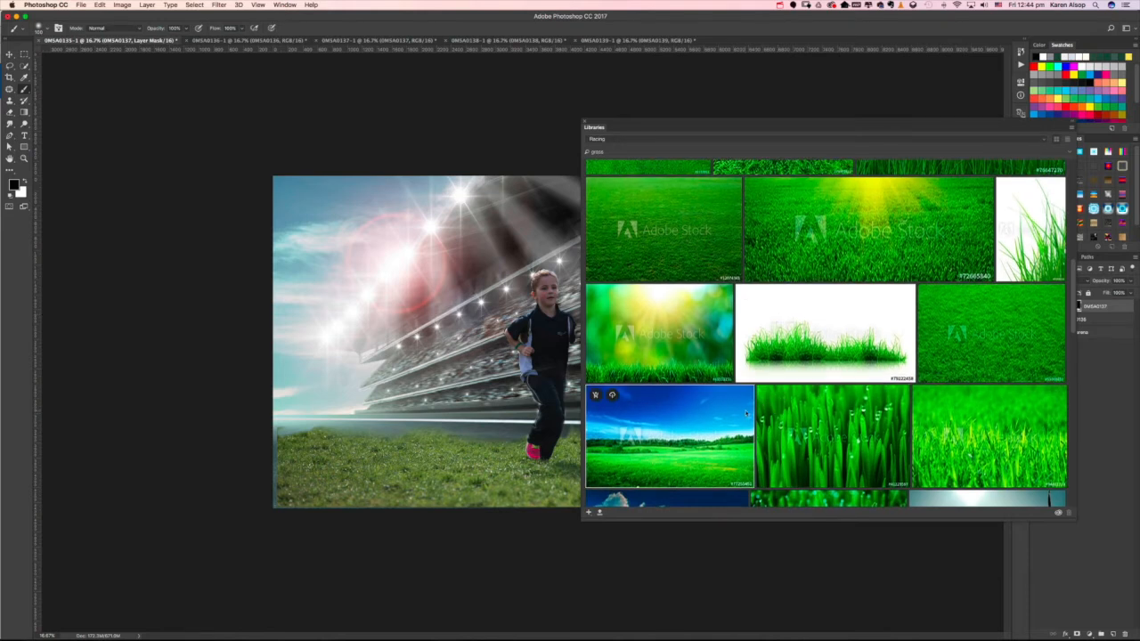
scroll(761, 410, down, 5)
scroll(748, 413, down, 10)
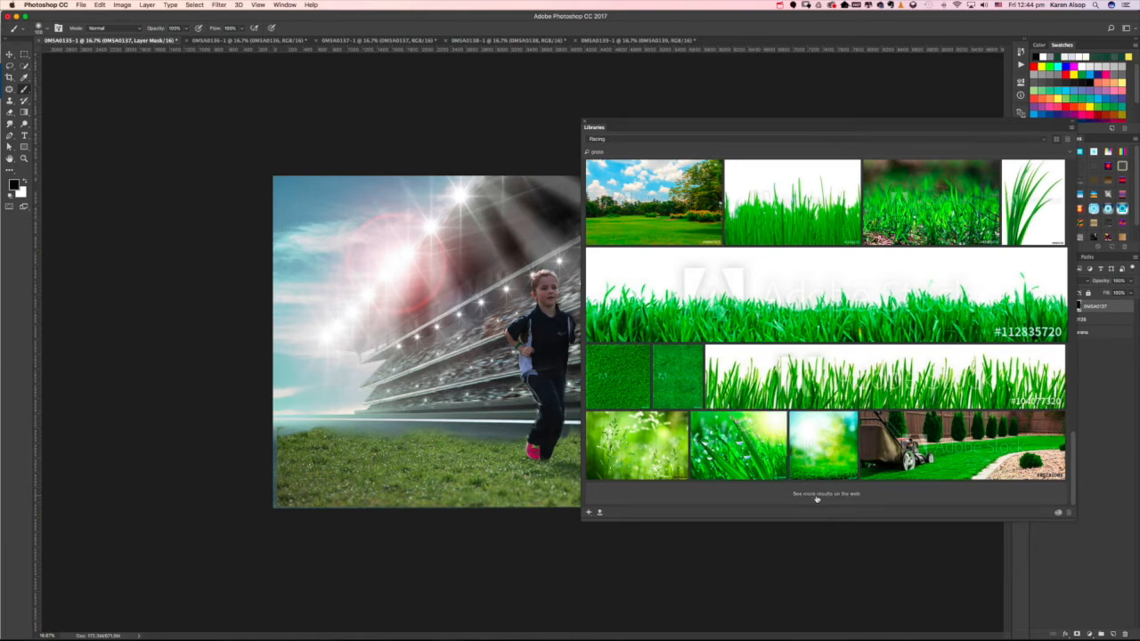
Find the "Running Track White line on Grass" photo on the Adobe Stock website under "grass running track" and browse similar images
click(816, 496)
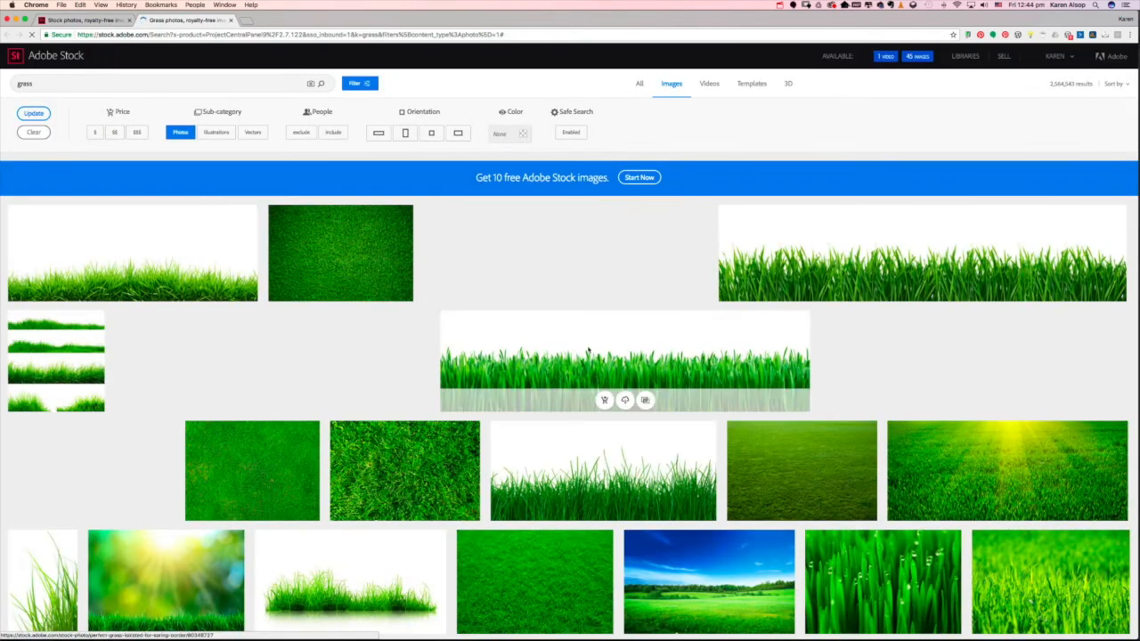
scroll(588, 352, down, 10)
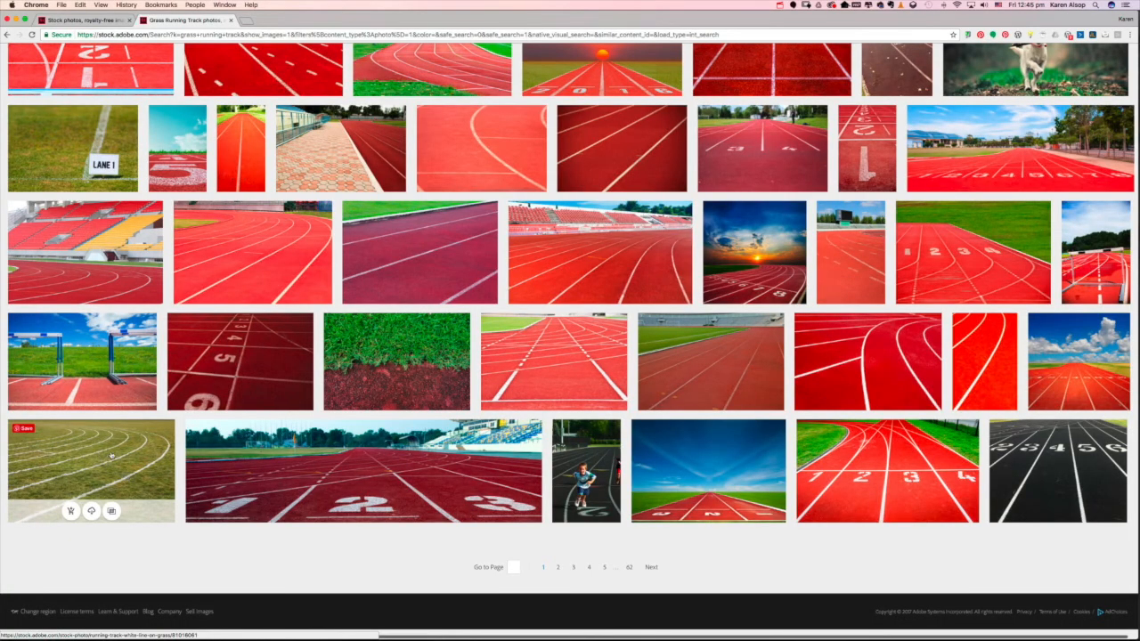
click(112, 456)
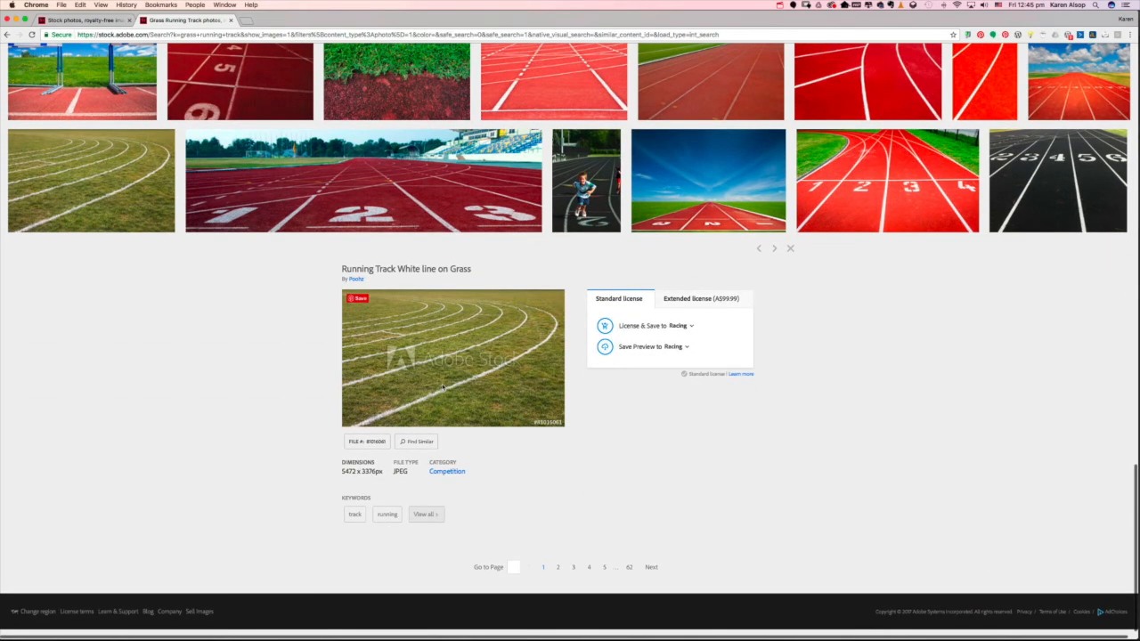
click(425, 447)
mouse_move(94, 295)
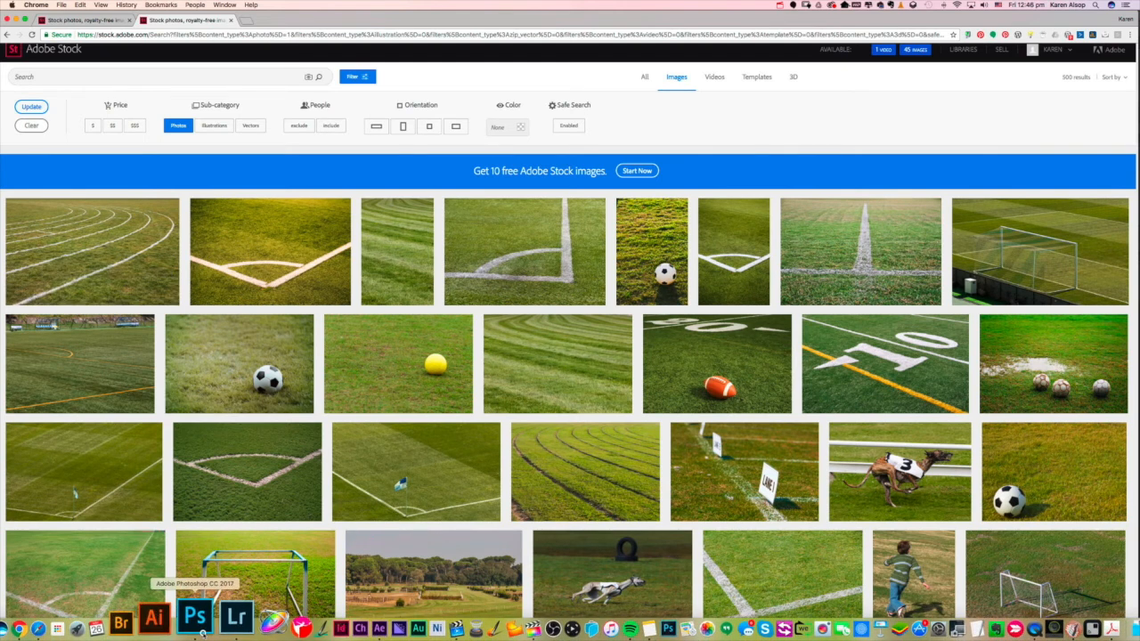
Switch to Photoshop, place the running track preview from the Racing library in the stadium document and enlarge it across the canvas
click(181, 617)
drag(613, 193, 480, 419)
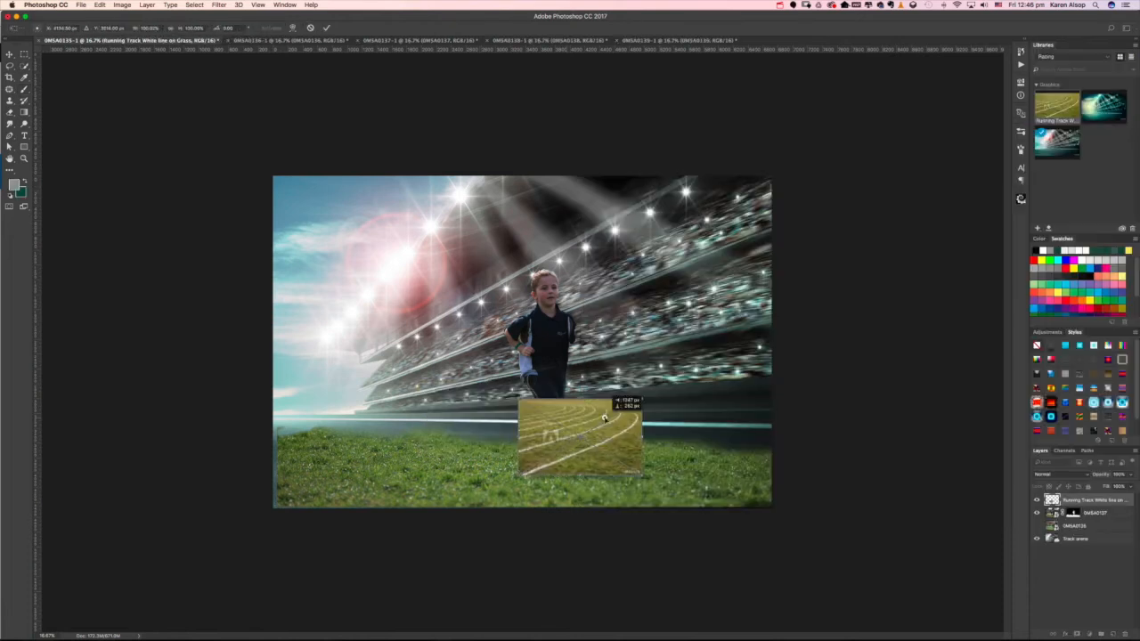
drag(598, 412, 369, 343)
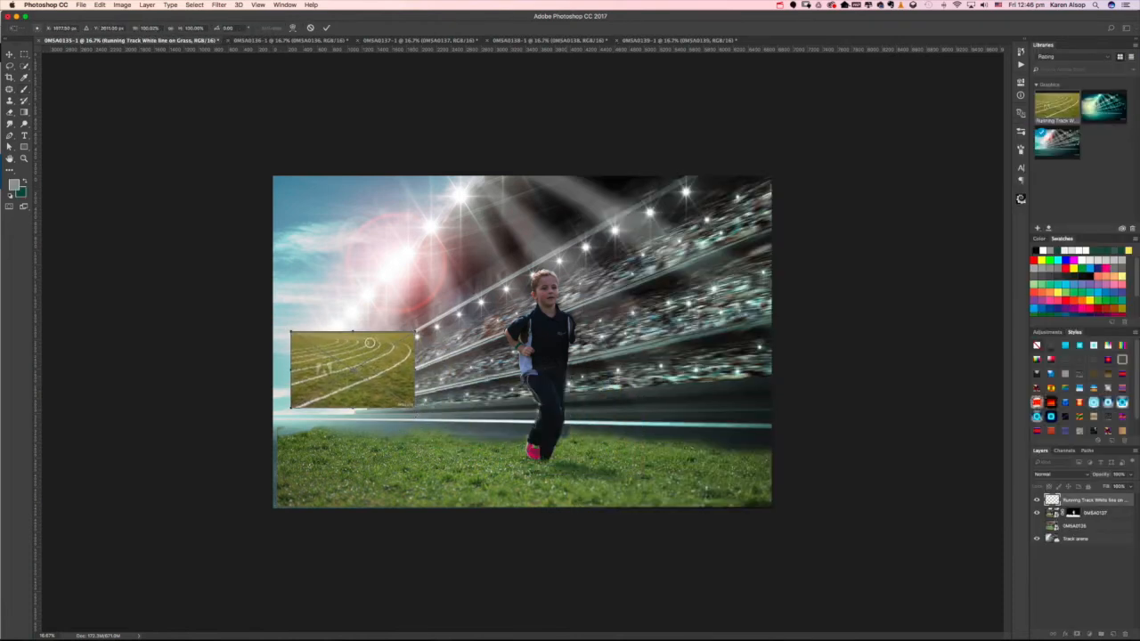
drag(414, 408, 820, 545)
drag(695, 446, 672, 359)
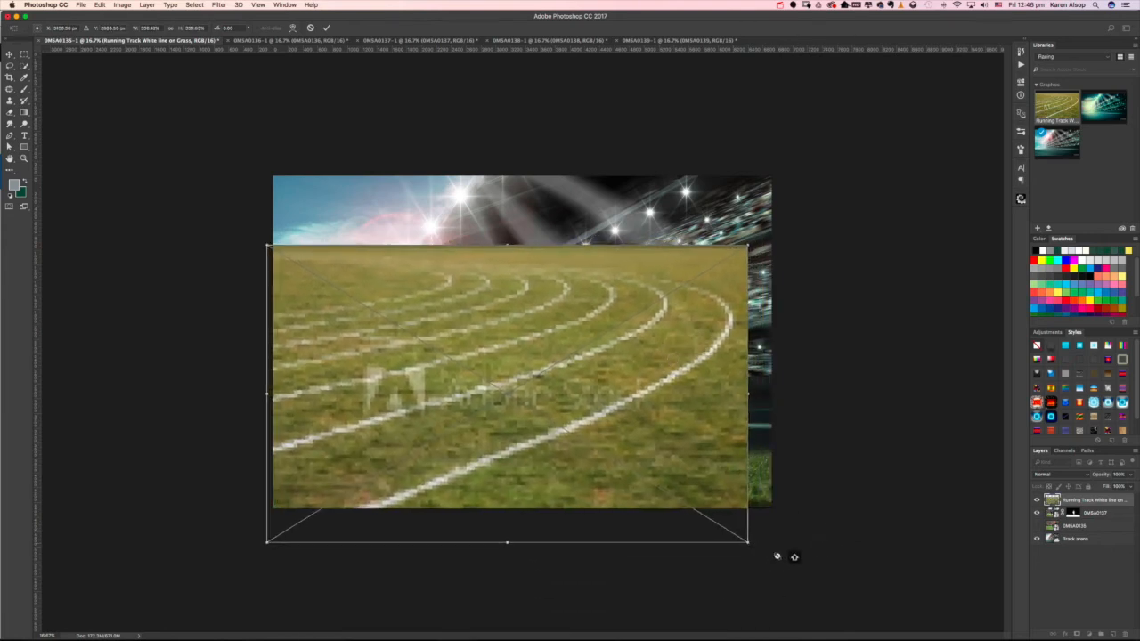
drag(749, 541, 799, 572)
Flip the placed running track image horizontally, then stretch and reposition it over the lower part of the scene
right_click(643, 398)
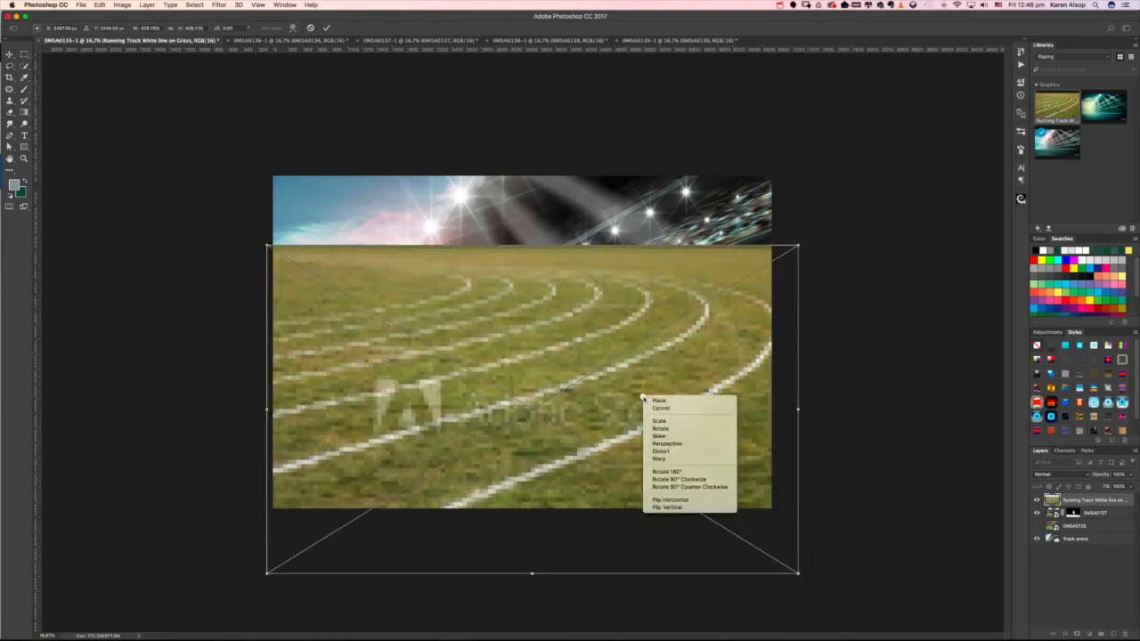
click(725, 500)
mouse_move(681, 426)
mouse_down()
mouse_move(675, 625)
mouse_move(673, 405)
mouse_move(667, 421)
mouse_up()
drag(521, 248, 513, 314)
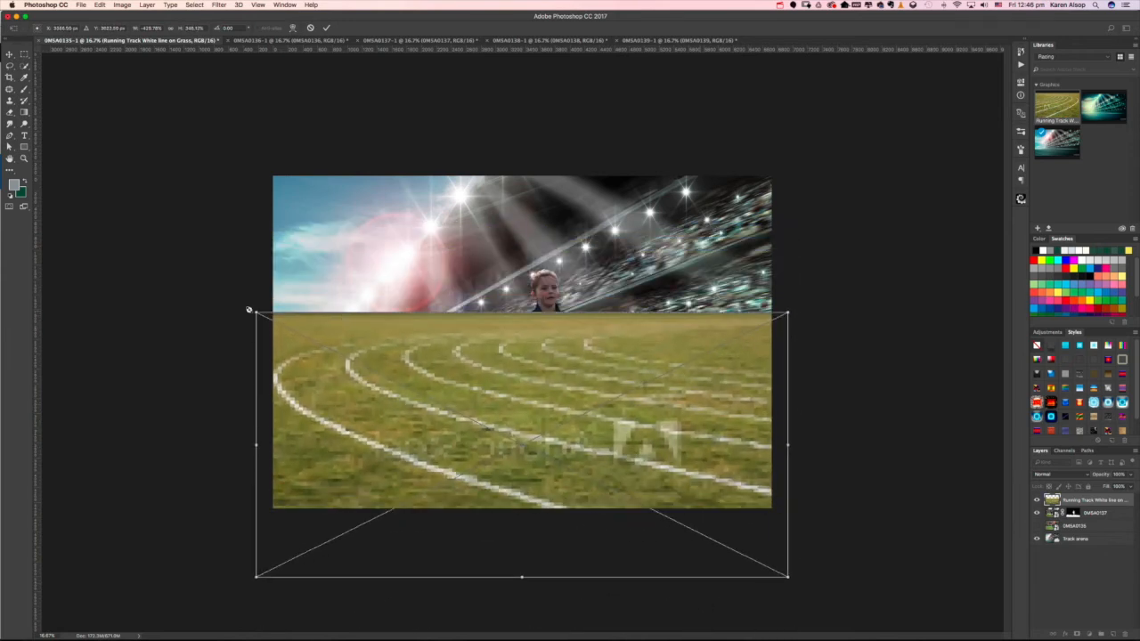
drag(249, 309, 133, 290)
mouse_move(522, 395)
mouse_down()
mouse_move(524, 441)
mouse_move(525, 378)
mouse_up()
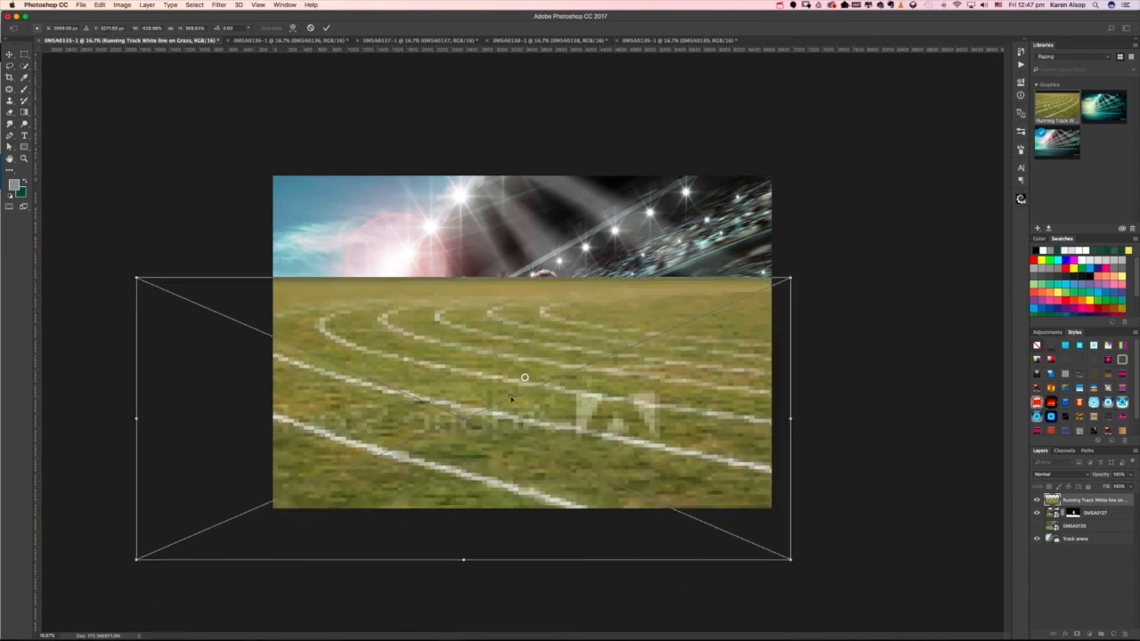
Lower the track layer's opacity to 54% and distort its upper corners so the grass meets the base of the stands
click(1129, 475)
drag(1111, 486, 1113, 487)
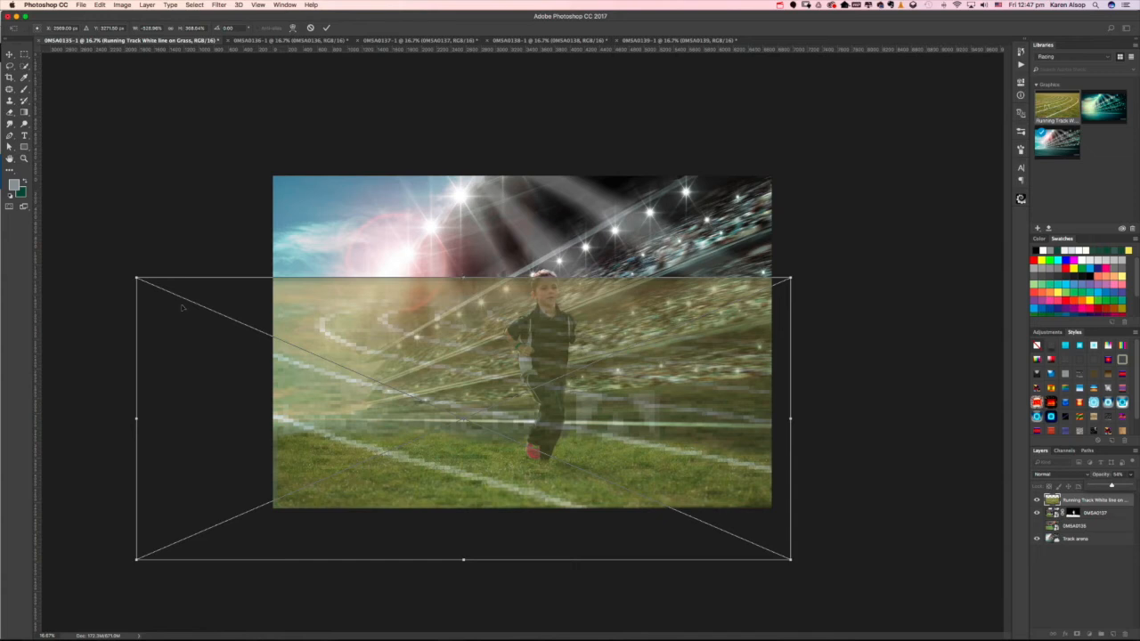
drag(135, 279, 231, 336)
drag(789, 281, 720, 338)
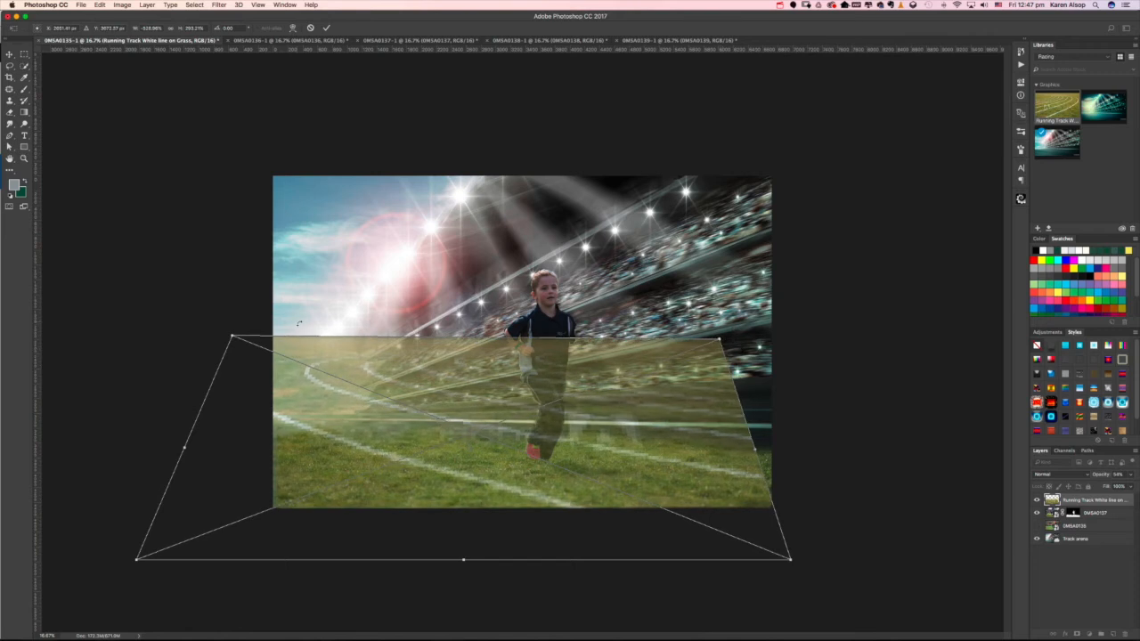
drag(233, 337, 254, 392)
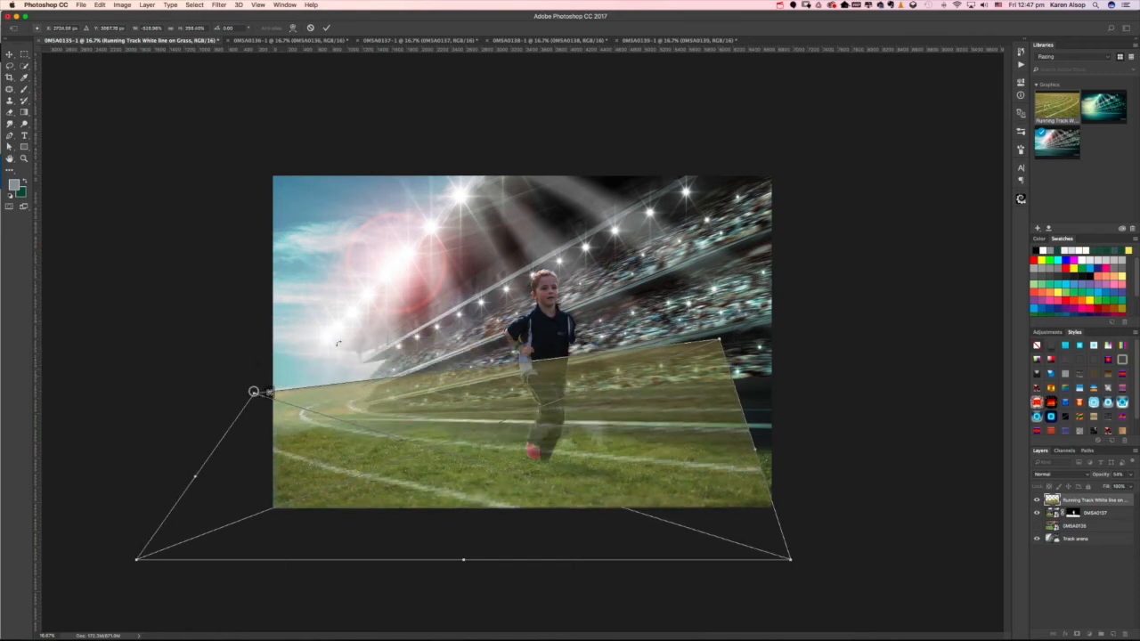
drag(721, 341, 738, 377)
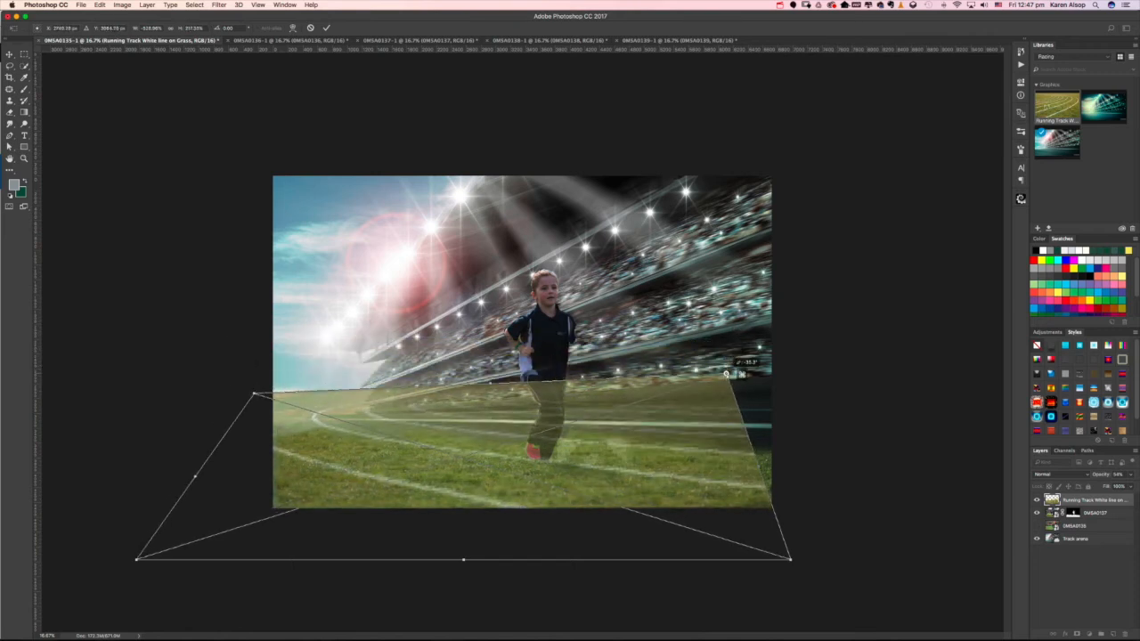
key(Return)
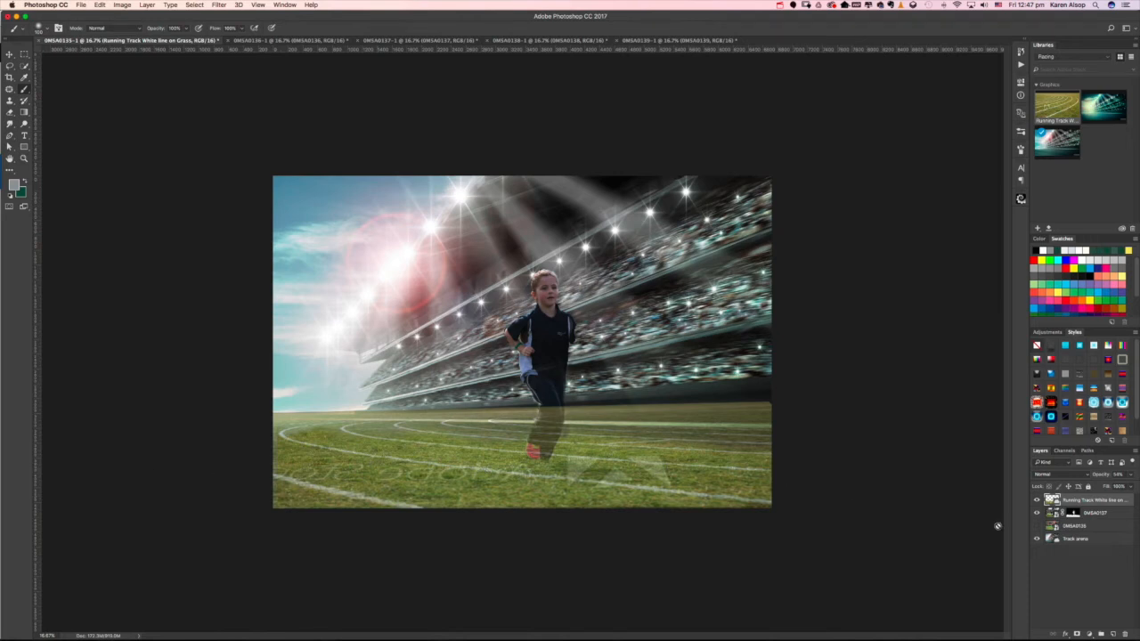
Restore the running track layer's opacity to 100% and move it below the 0M5A0137 layer
click(1132, 476)
drag(1138, 485, 1089, 525)
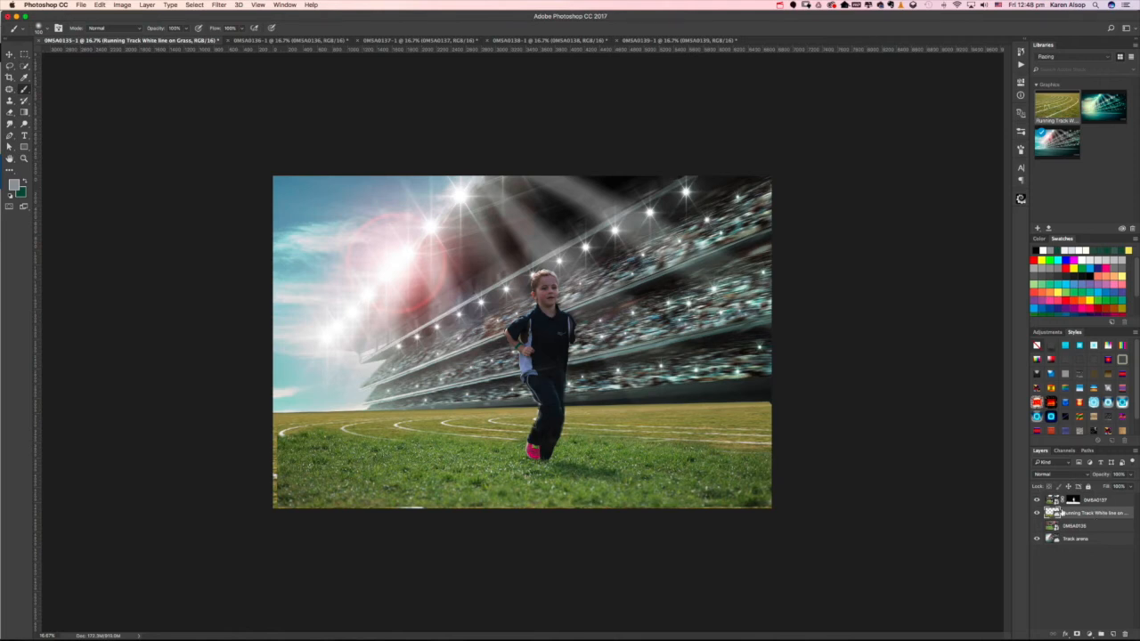
Paint black on the 0M5A0137 layer mask at reduced flow to hide the original grass on both sides of the girl
click(1073, 501)
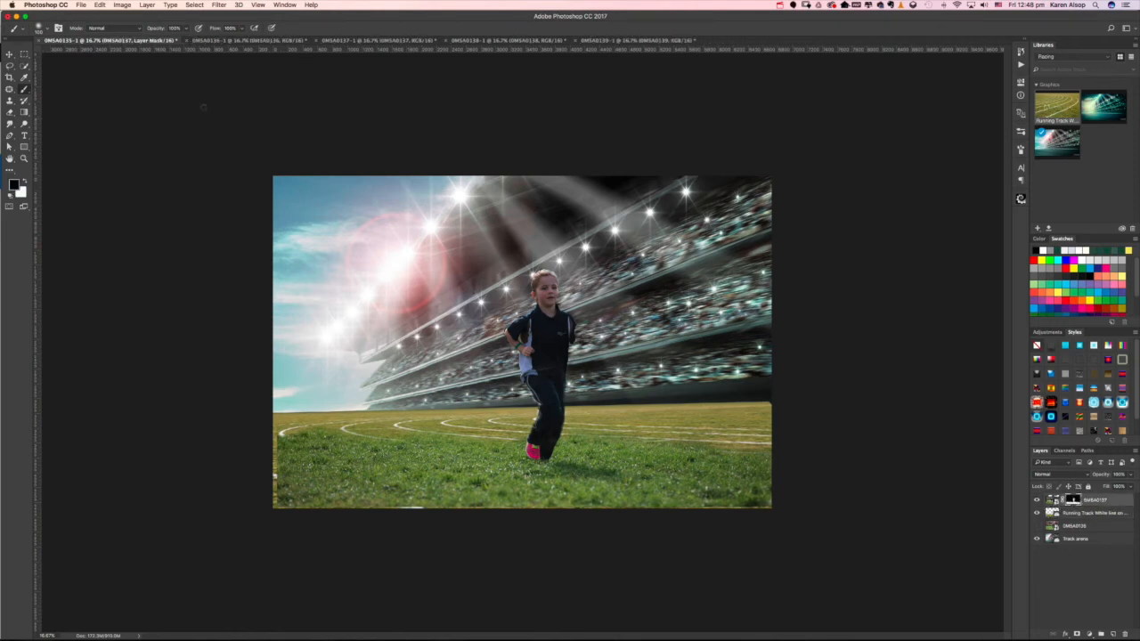
click(241, 29)
key(bracketright)
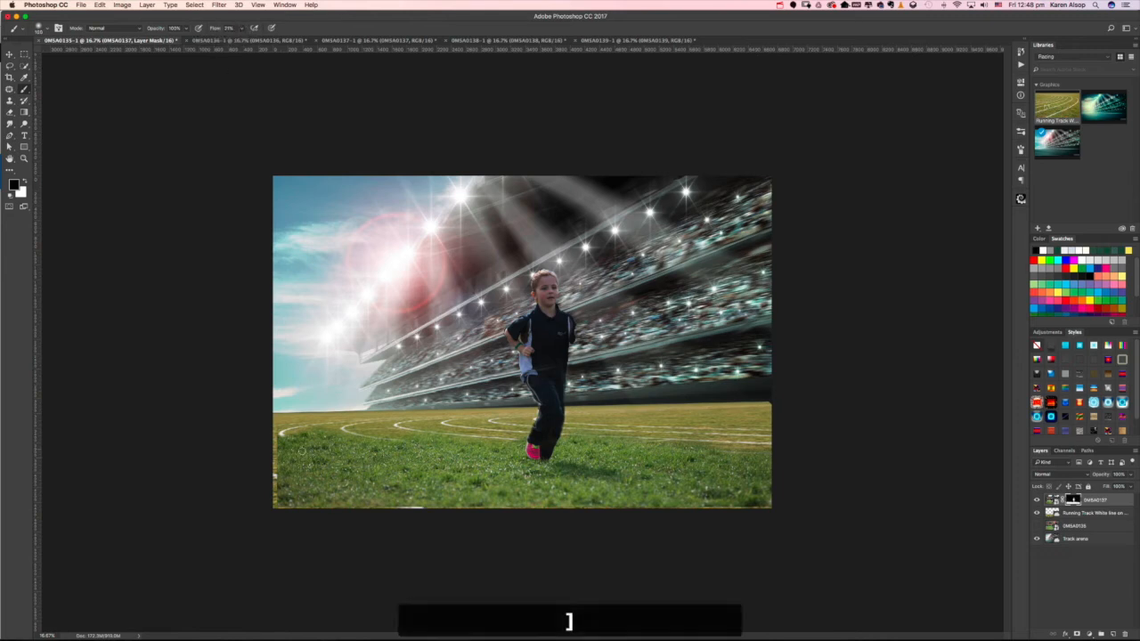
mouse_move(276, 461)
mouse_down()
mouse_move(305, 431)
mouse_move(317, 459)
mouse_move(304, 489)
mouse_move(462, 525)
mouse_move(511, 511)
mouse_up()
key(bracketleft)
key(bracketleft)
key(bracketleft)
key(bracketleft)
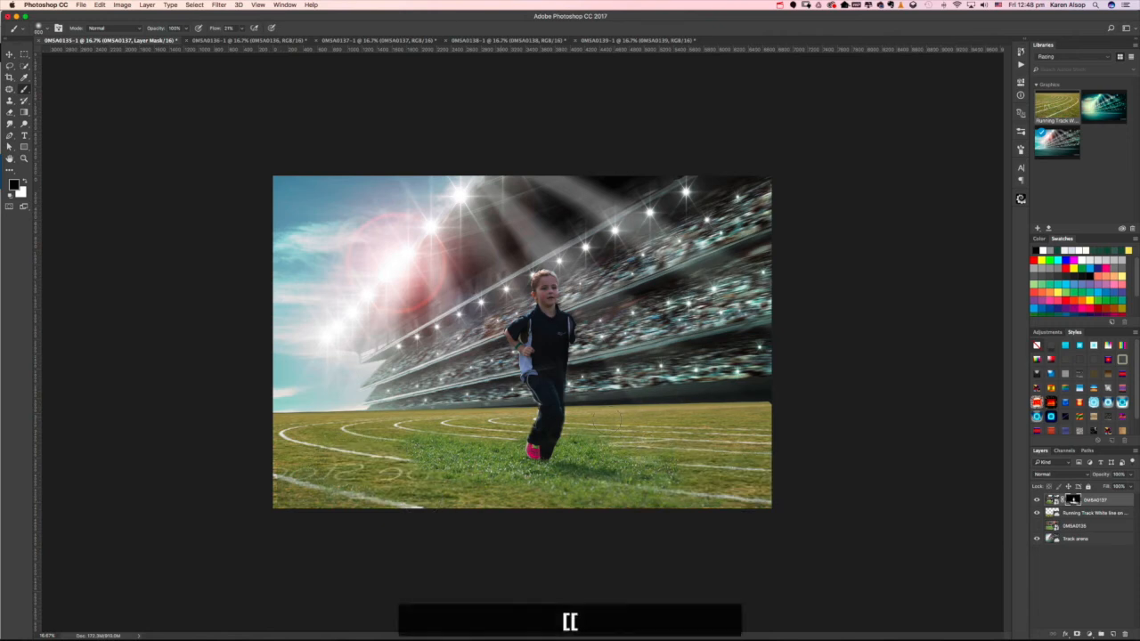
drag(586, 445, 655, 473)
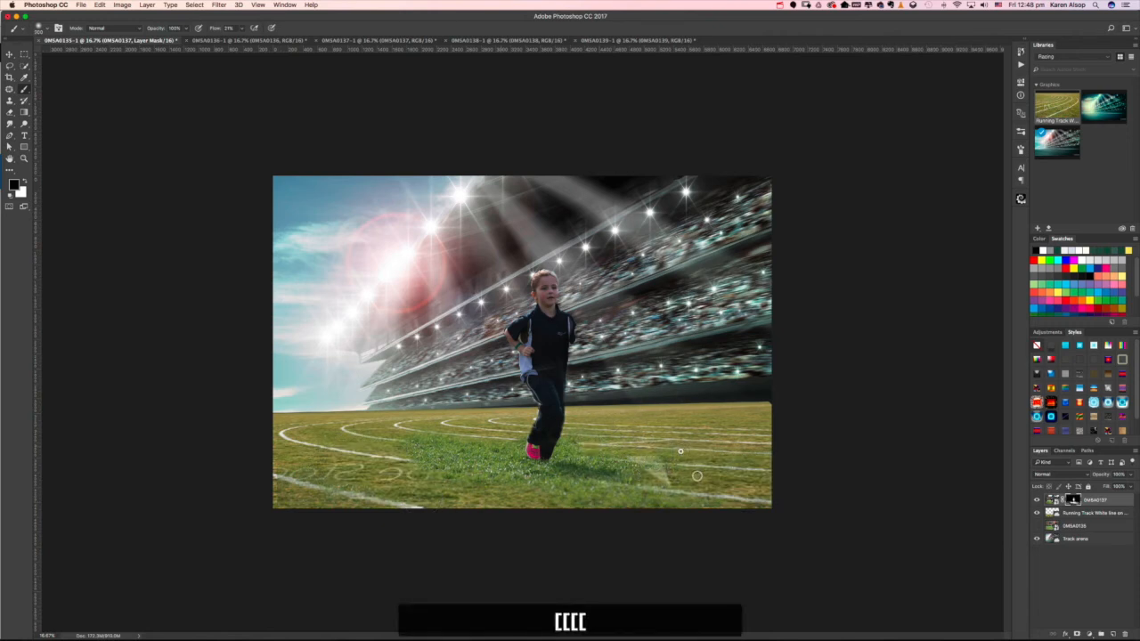
Use a smaller brush on the 0M5A0137 mask to uncover the white track line in front of the girl's feet
key(bracketleft)
key(bracketleft)
key(bracketleft)
key(bracketleft)
key(bracketleft)
key(bracketleft)
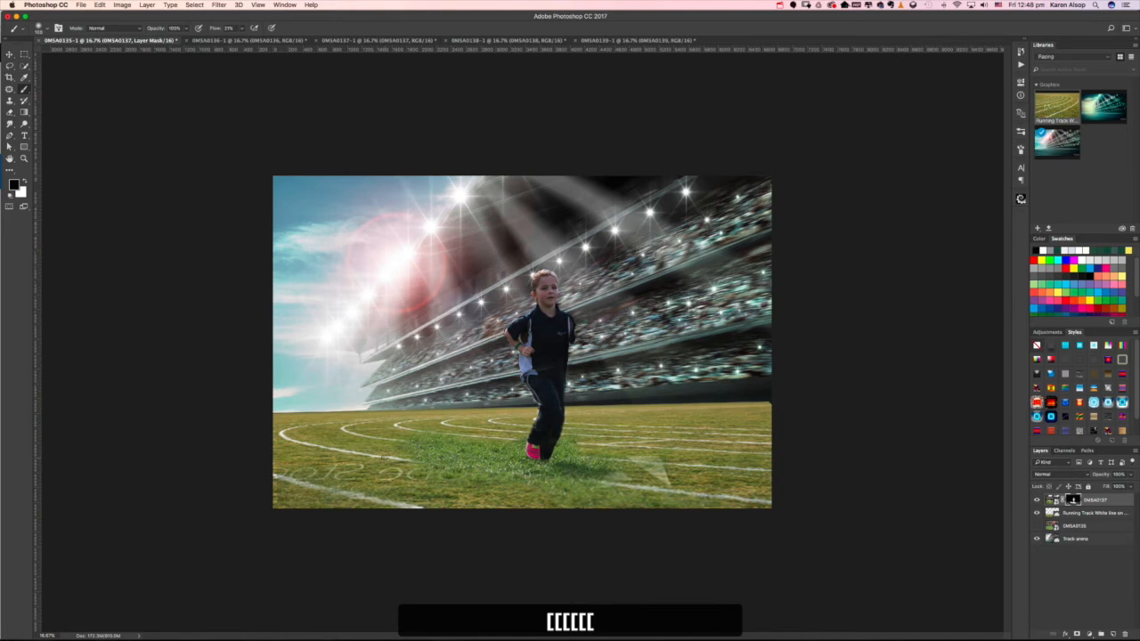
shift+click(658, 489)
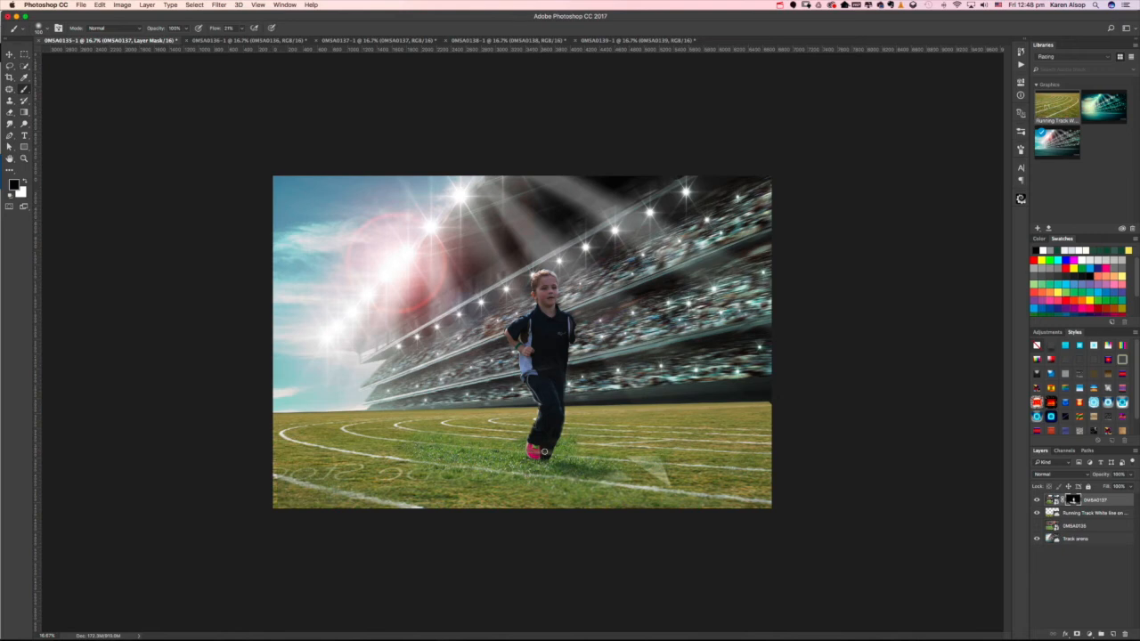
Touch up the 0M5A0137 mask around the girl's shoes with a smaller brush, alternating between black and white
key(x)
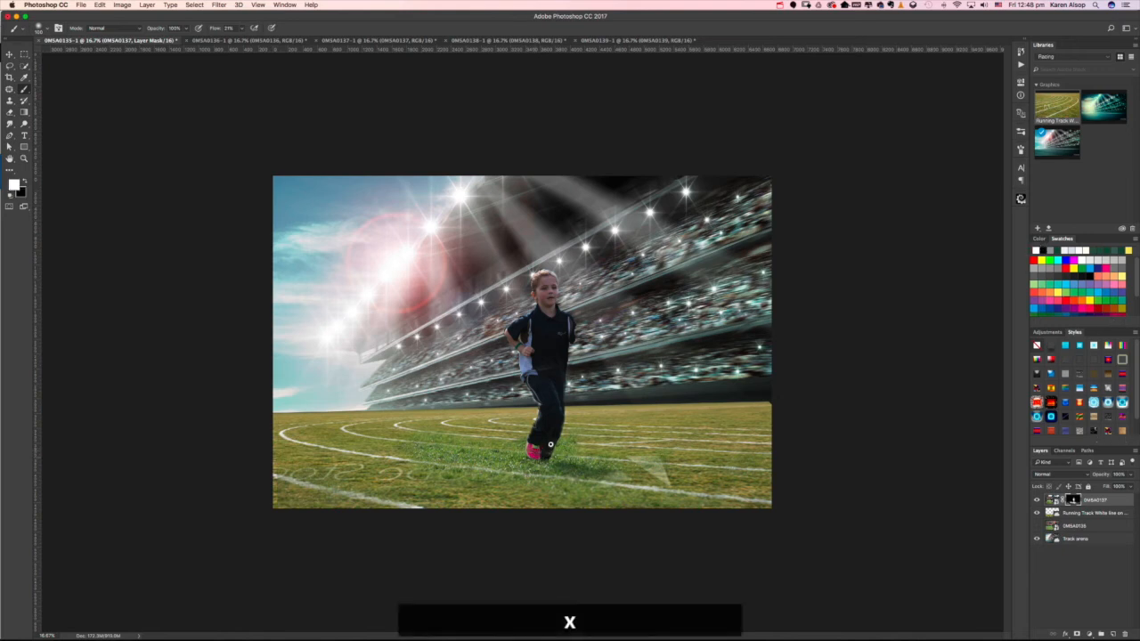
key(x)
key(x)
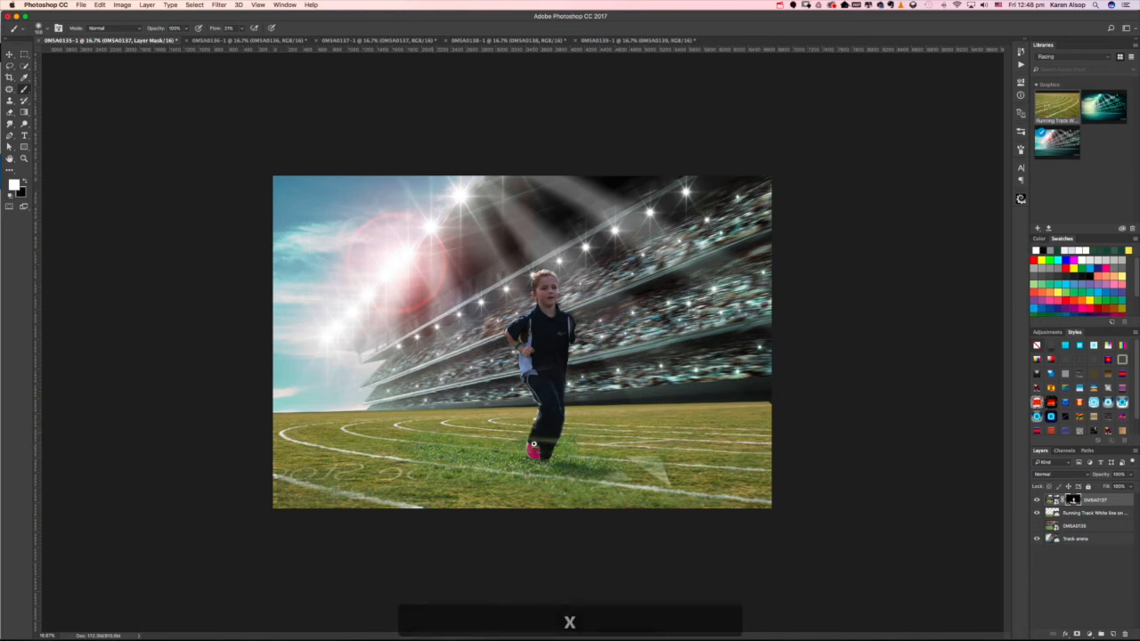
key(bracketleft)
key(bracketleft)
key(bracketleft)
key(bracketleft)
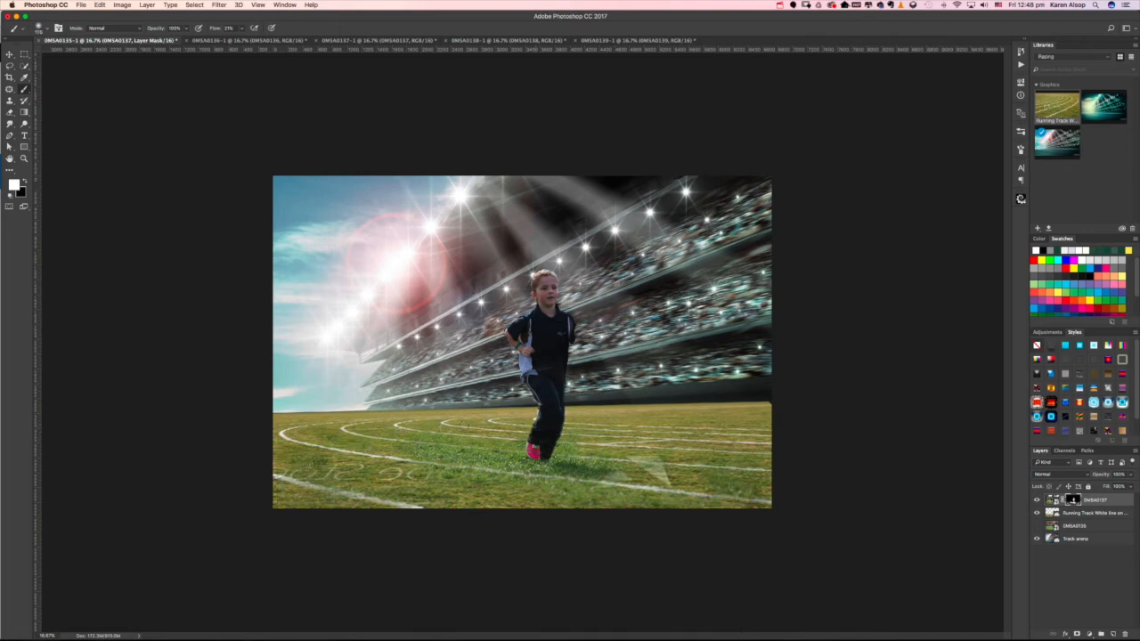
Mask the running track layer and paint its mask to blend the grass's far edge into the stadium
key(x)
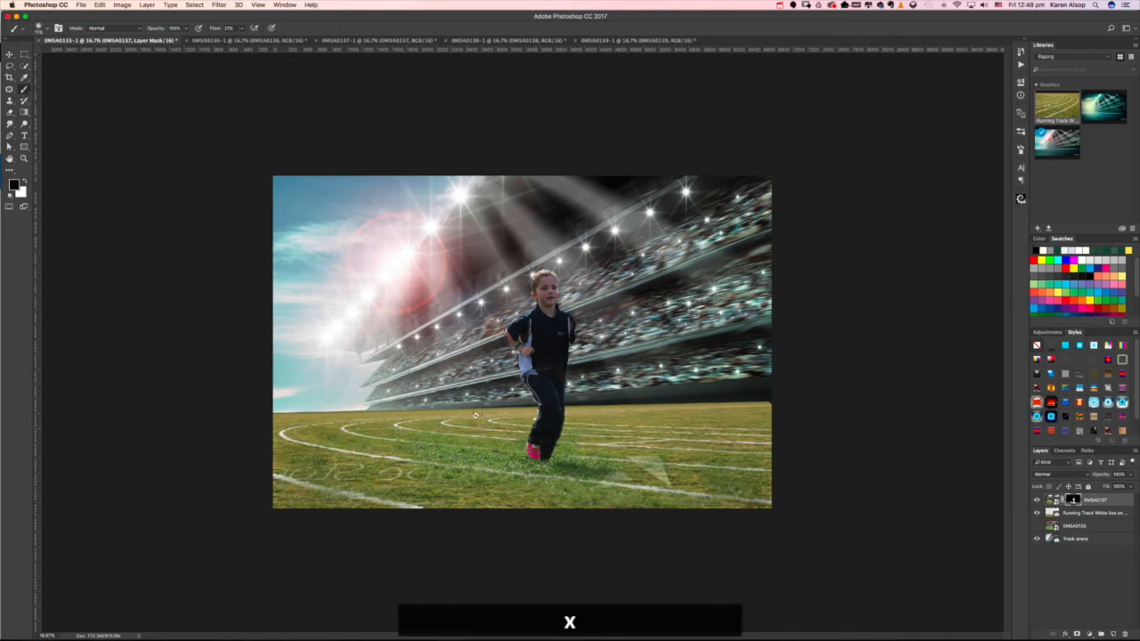
key(x)
click(1073, 512)
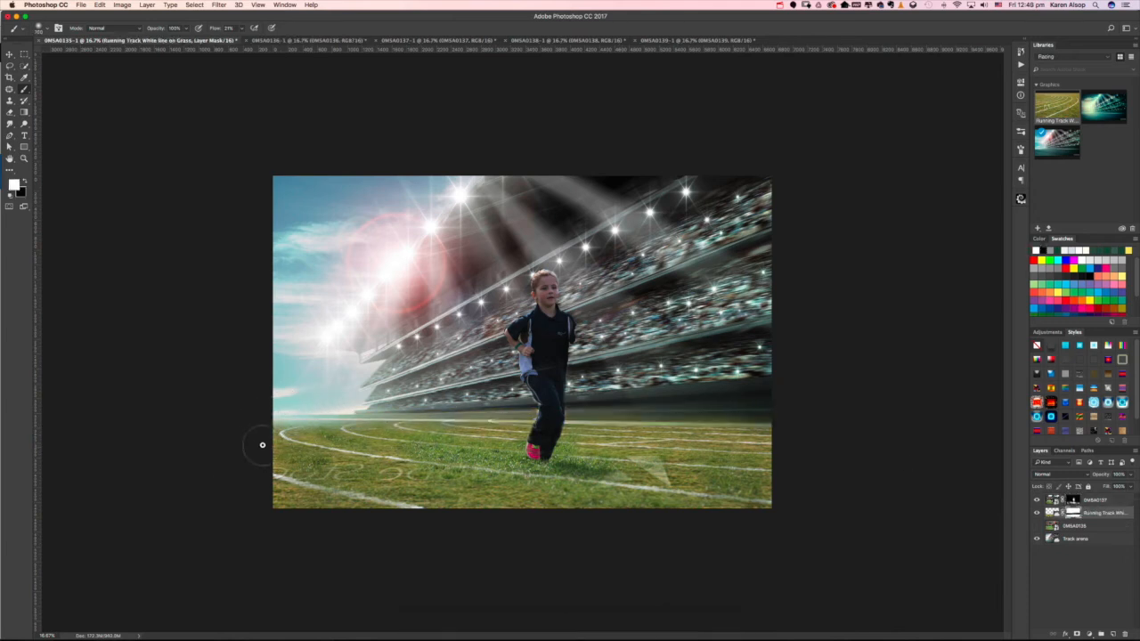
mouse_move(679, 442)
mouse_down()
mouse_move(708, 462)
mouse_move(766, 456)
mouse_move(747, 528)
mouse_up()
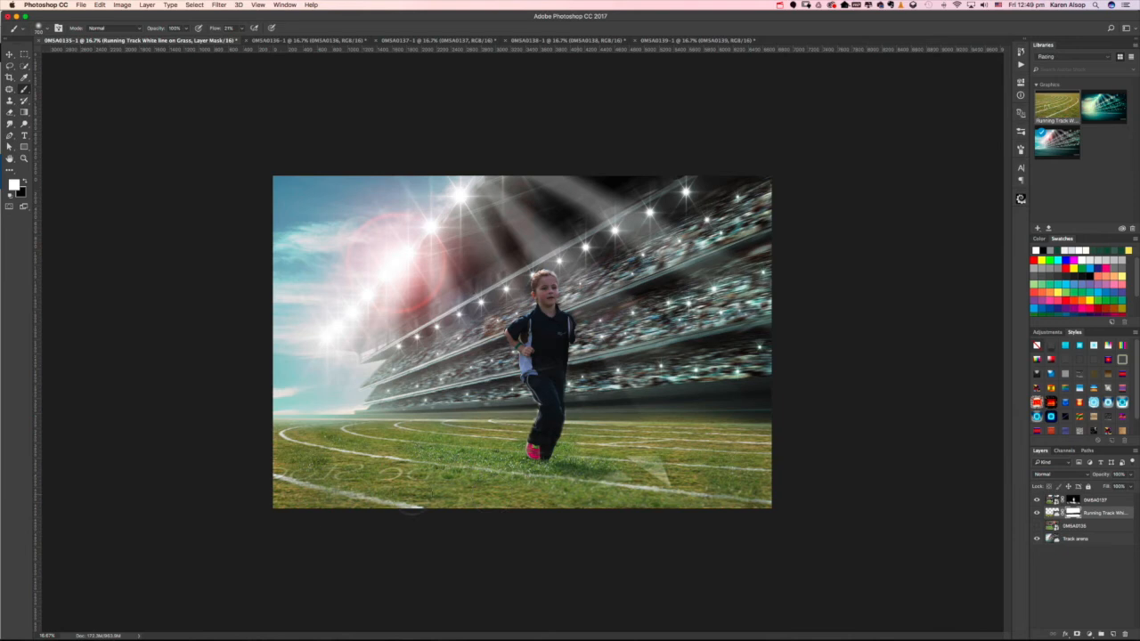
License the Adobe Stock image used in the Running Track White line on Grass layer
right_click(1098, 514)
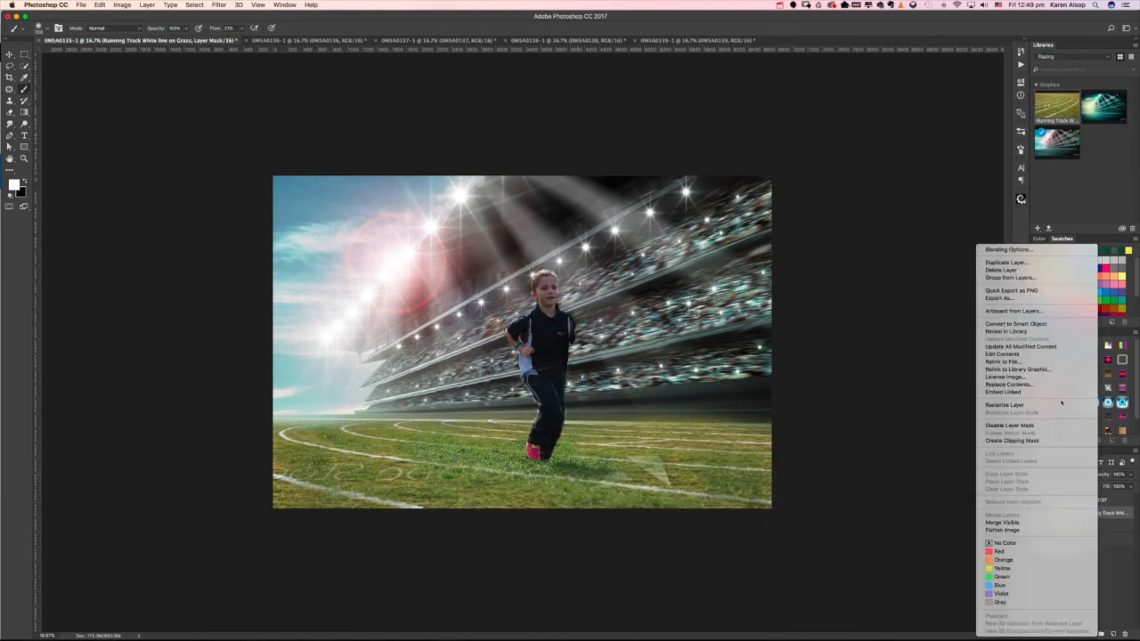
click(1031, 377)
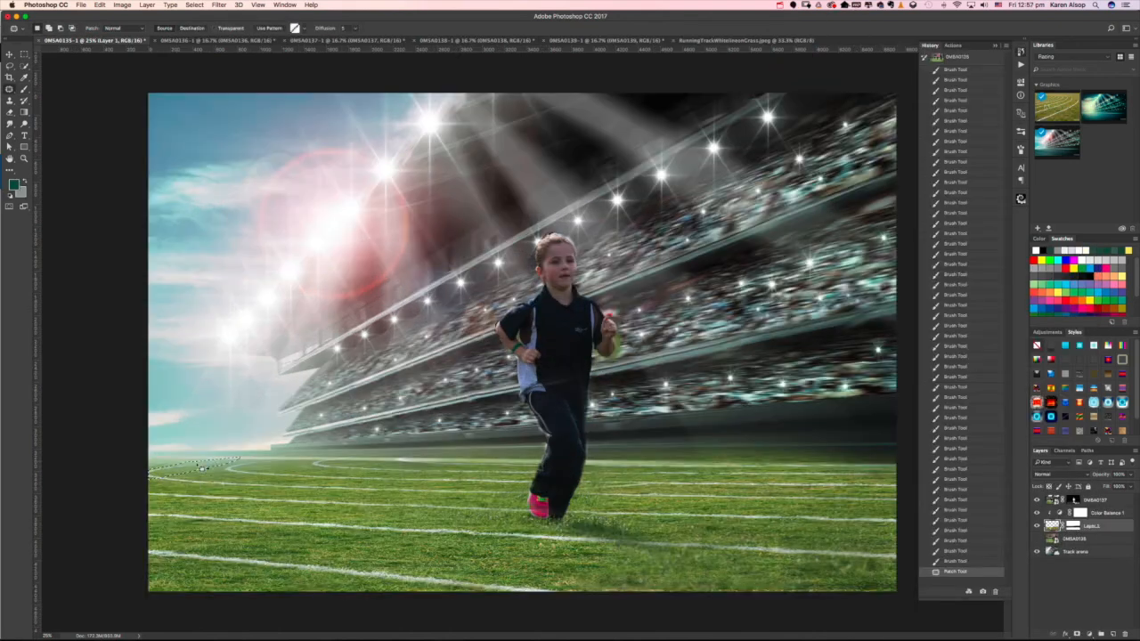
Patch out the curved track lines at the far left edge of the grass in Layer 1 and choose the Clone Stamp
right_click(183, 462)
click(198, 468)
mouse_move(214, 467)
mouse_down()
mouse_move(183, 467)
mouse_move(292, 457)
mouse_move(156, 468)
mouse_move(312, 463)
mouse_move(168, 465)
mouse_up()
key(super+d)
key(s)
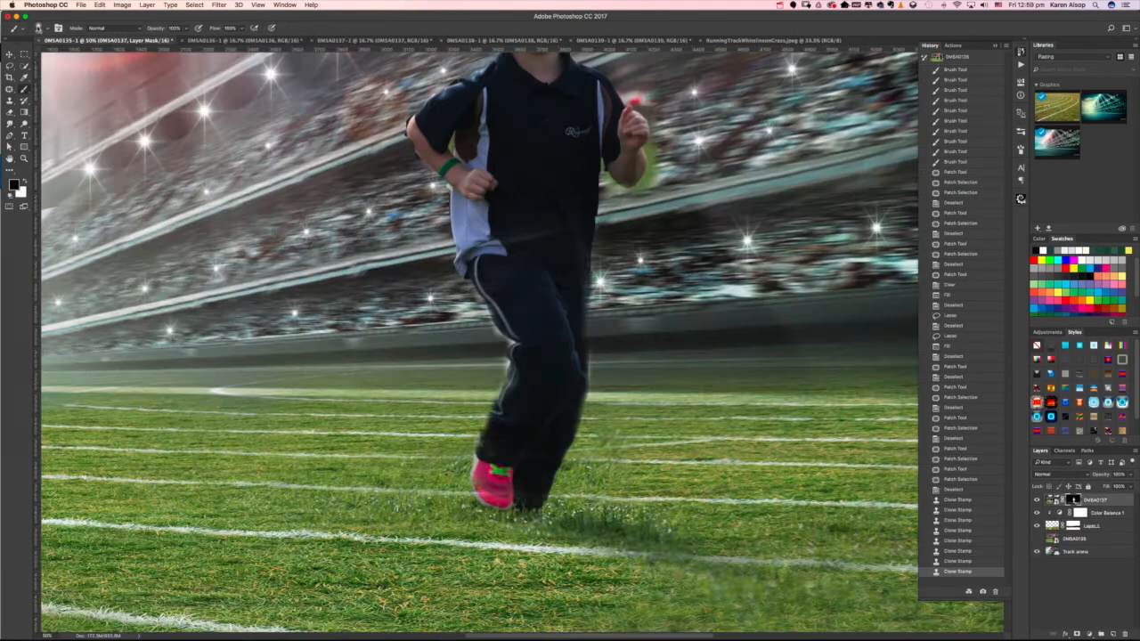
Refine the 0M5A0137 layer mask around the girl's trouser legs and shoe, undoing unwanted strokes
key(super+z)
key(super+z)
key(x)
mouse_move(592, 438)
mouse_down()
mouse_move(583, 246)
mouse_move(483, 499)
mouse_up()
key(super+plus)
key(x)
Clean up the 0M5A0137 mask around the girl's raised hand and forearm with a smaller brush
key(h)
drag(581, 325, 575, 342)
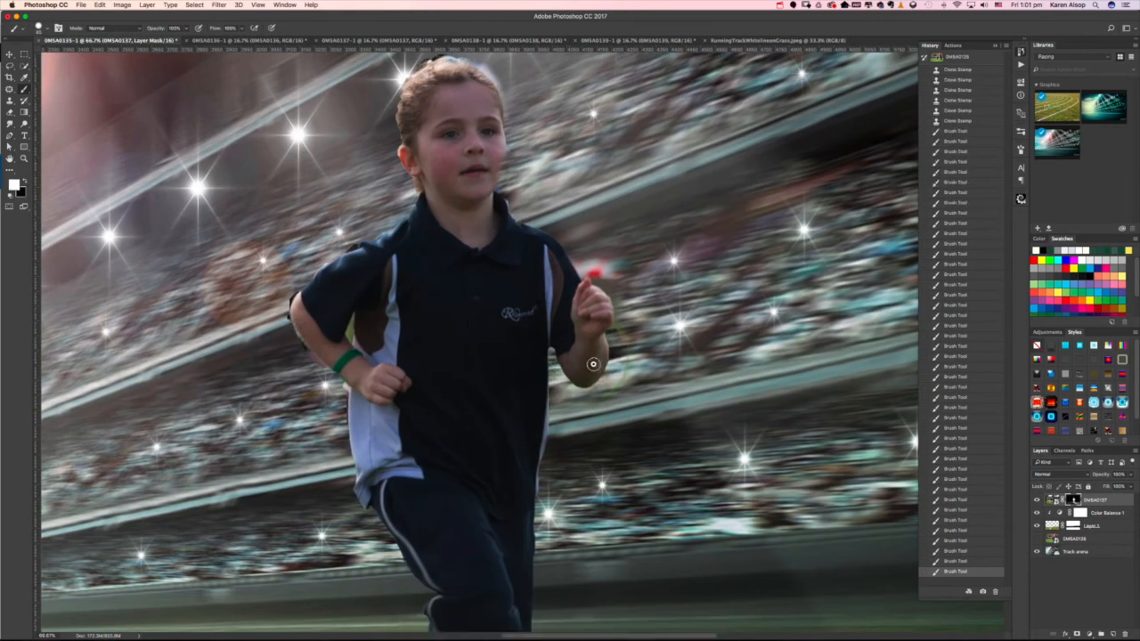
key(bracketleft)
key(bracketleft)
key(bracketleft)
key(x)
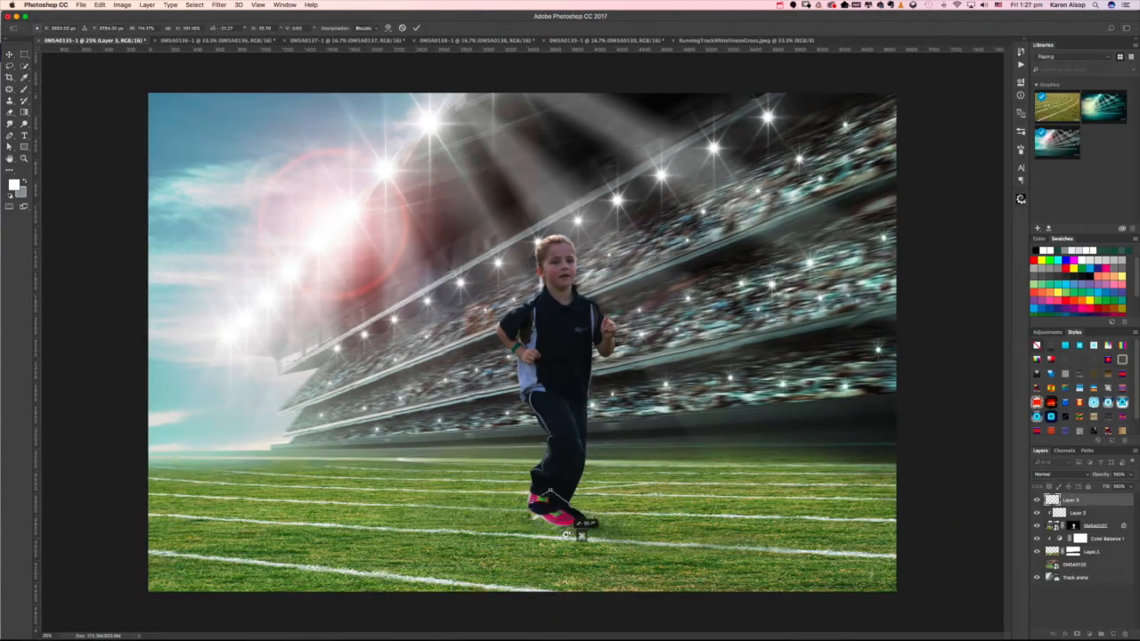
Paint the Layer 3 mask to blend the copied back shoe into the trouser leg and the grass
key(bracketright)
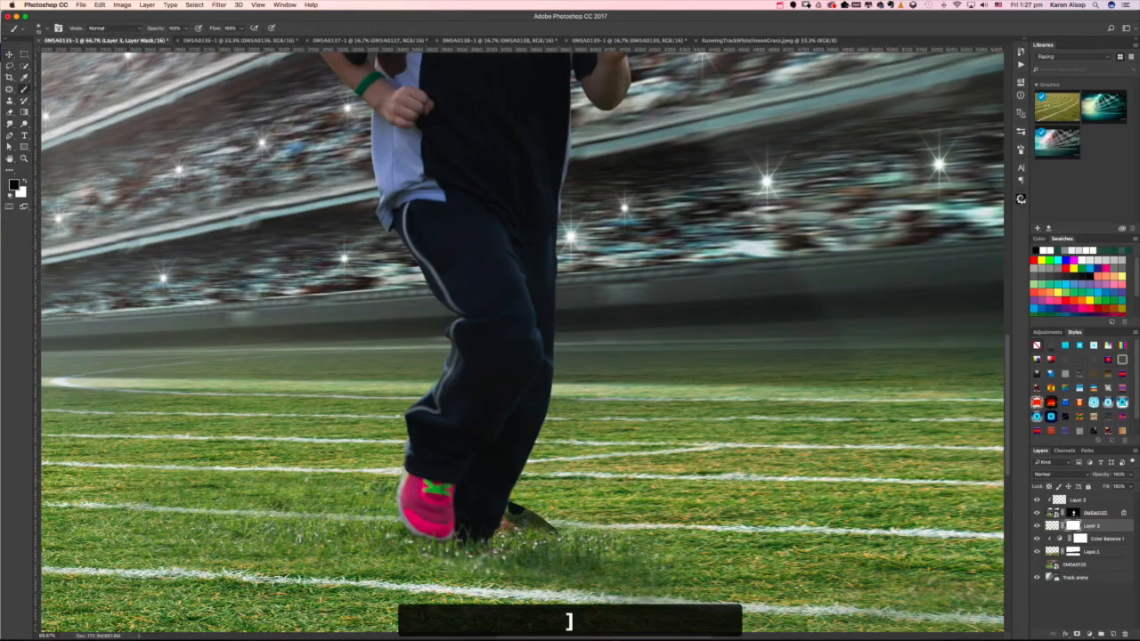
key(x)
key(b)
click(1073, 526)
key(x)
drag(499, 532, 519, 550)
Target the 0M5A0137 layer mask and choose a different brush tip for blending the feet into the grass
click(1073, 513)
key(x)
click(47, 28)
double_click(95, 210)
key(x)
key(x)
Add a new layer above 0M5A0137, then paint that layer's mask around the girl's feet with an enlarged brush
click(1112, 634)
click(47, 29)
key(bracketright)
key(bracketright)
key(bracketright)
key(bracketright)
key(bracketright)
click(1073, 526)
drag(513, 537, 505, 555)
Add a layer mask to the new top layer and invert it to black
click(1078, 500)
click(1091, 565)
click(99, 6)
click(1077, 634)
key(super+i)
Add a Levels adjustment for the Layer 3 shoe, adjust its tonal range and invert its mask
click(1091, 551)
click(1089, 635)
drag(999, 190, 942, 189)
click(943, 220)
key(super+i)
Add a Levels adjustment with an inverted mask and paint in the girl's shadow across the grass from her feet
key(super+0)
click(1090, 634)
click(1089, 499)
key(super+i)
drag(571, 549, 811, 609)
Add a Levels adjustment above the 0M5A0137 layer, adjust its tonal range and invert its mask
click(1096, 551)
key(super+minus)
click(1090, 634)
click(944, 220)
drag(902, 189, 951, 189)
key(super+i)
Paint the inverted Levels mask over the girl's arm, torso and legs to apply the tonal change there
drag(533, 298, 501, 328)
drag(591, 346, 587, 418)
key(x)
key(x)
key(x)
drag(526, 363, 540, 426)
Add a Curves adjustment for the girl and adjust the middle of its curve
click(1089, 634)
click(1085, 507)
click(944, 220)
click(995, 76)
Add a Color Balance adjustment for the girl and fine-tune the adjustments clipped to her layer
click(1089, 634)
click(1091, 543)
click(901, 79)
double_click(1052, 590)
drag(898, 338, 893, 338)
click(939, 626)
Create a new empty layer at the top of the layer stack
click(1093, 500)
click(1113, 634)
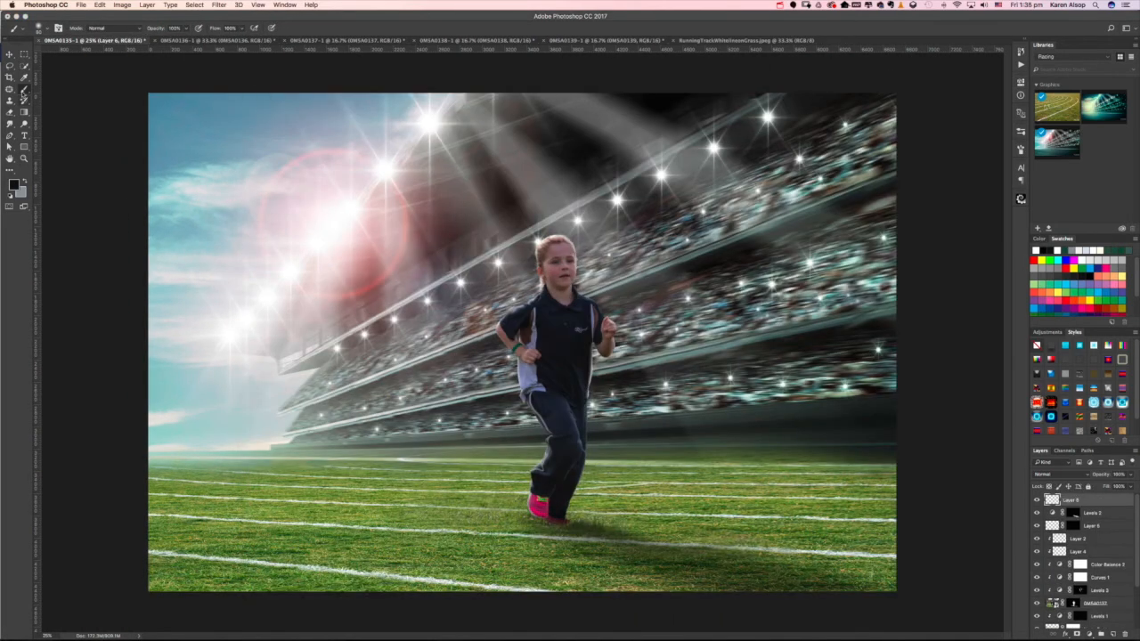
Set the foreground colour to white, reduce the brush size and undo the trial strokes on the new layer
click(14, 186)
key(bracketleft)
key(bracketleft)
key(bracketleft)
key(super+z)
key(bracketleft)
key(bracketleft)
key(bracketleft)
key(super+z)
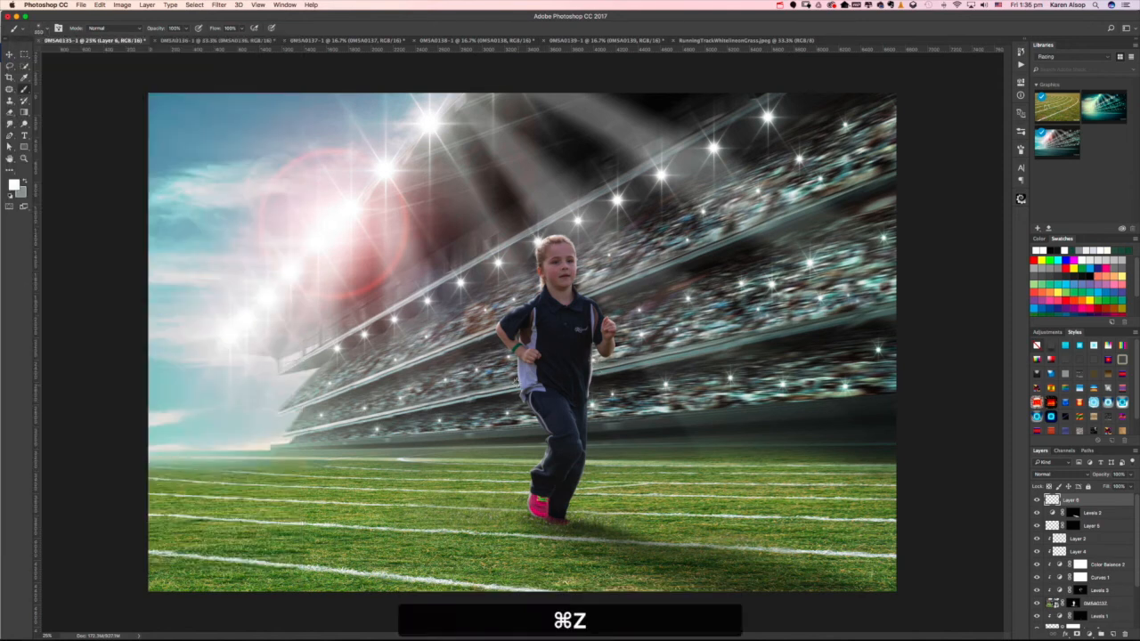
Add a Color Lookup adjustment above the composite, try different 3D LUT presets and lower the adjustment's opacity
click(1090, 634)
click(1088, 578)
click(958, 103)
click(953, 169)
click(958, 103)
click(955, 142)
drag(1103, 474, 1078, 475)
On a new top layer, paint a soft white haze along the base of the stands with a large brush and lower its opacity
click(1113, 635)
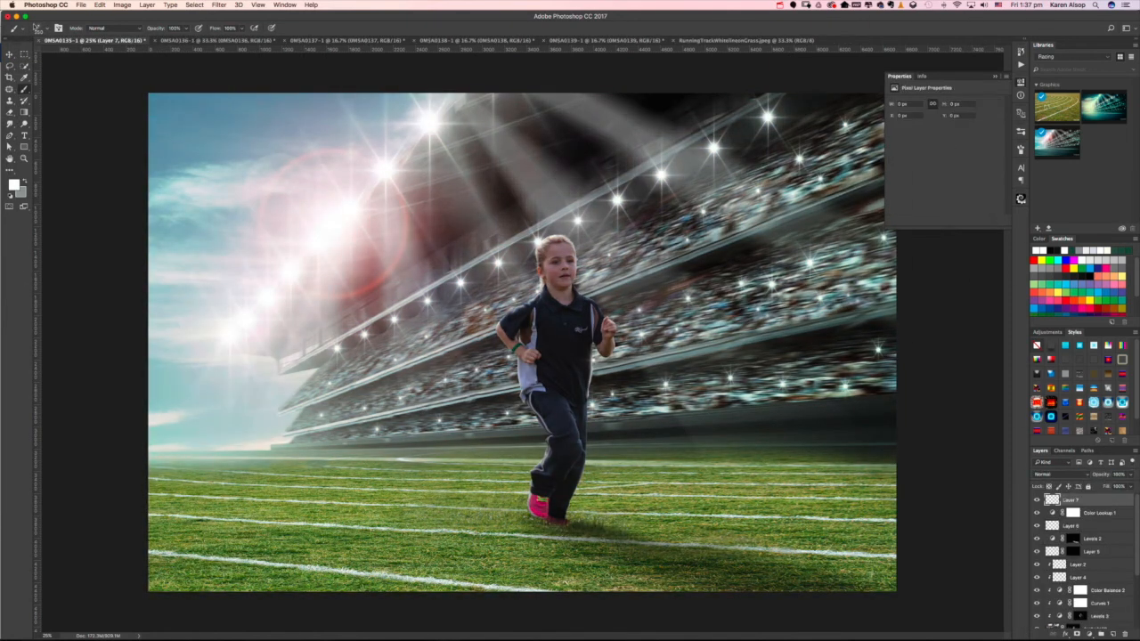
key(bracketright)
key(bracketright)
key(bracketright)
drag(214, 432, 881, 427)
drag(1103, 475, 1078, 475)
click(995, 77)
Create a new Soft Light layer named DB, clipped to the girl above her existing retouching layers
scroll(1082, 552, down, 2)
click(1079, 539)
alt+click(1114, 634)
text(DB)
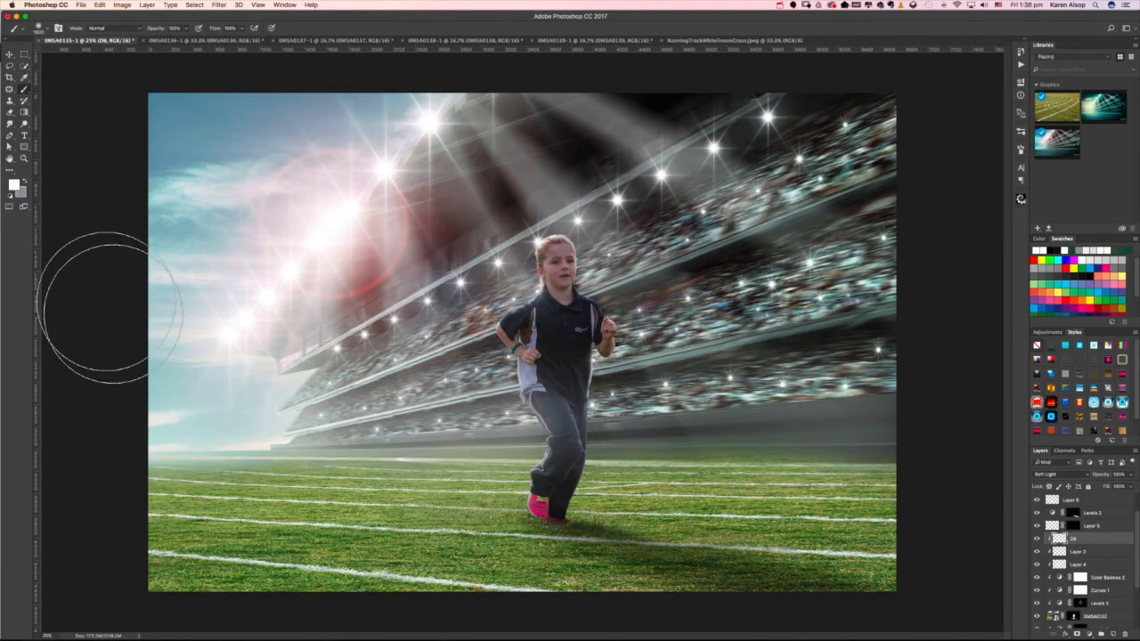
Restore the default colours and paint black with a much smaller brush along the folds of the girl's shirt to deepen them
key(super+plus)
key(super+plus)
key(super+plus)
key(super+plus)
key(d)
key(bracketleft)
key(bracketleft)
key(bracketleft)
key(bracketleft)
key(bracketleft)
key(bracketleft)
key(bracketleft)
key(bracketleft)
key(bracketleft)
key(bracketleft)
key(bracketleft)
key(bracketleft)
key(bracketleft)
key(bracketleft)
key(bracketleft)
key(bracketleft)
key(bracketleft)
key(bracketleft)
key(bracketleft)
key(bracketleft)
drag(545, 215, 574, 244)
Paint white highlights along the shirt creases and black shading across the fold of the trousers on the DB layer
key(x)
drag(665, 210, 706, 319)
key(x)
drag(645, 535, 696, 538)
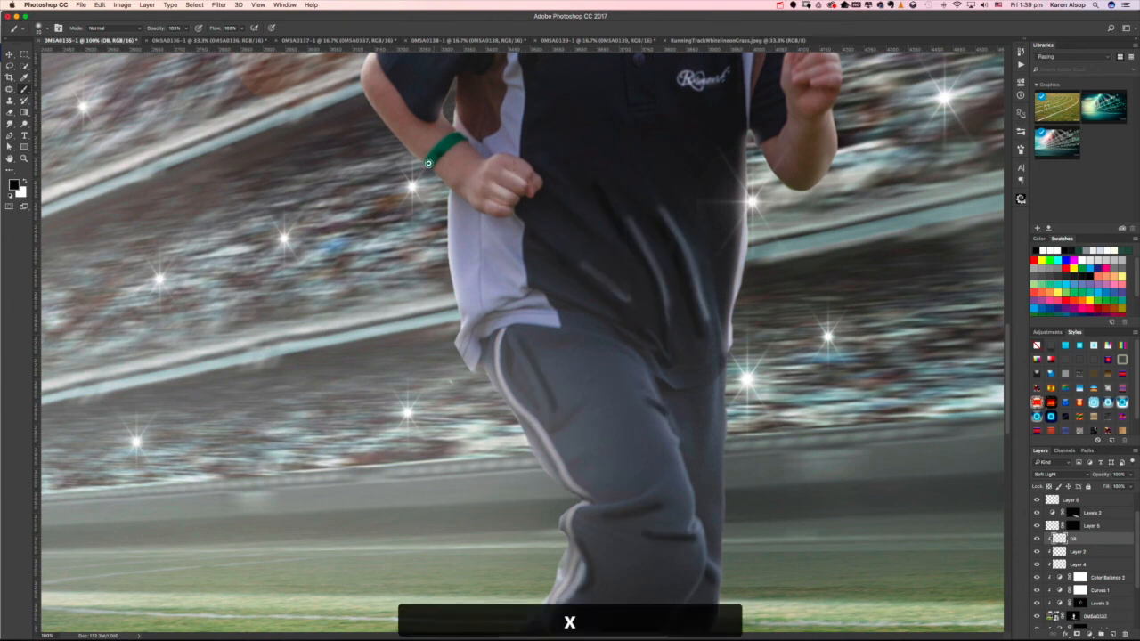
Brush a white highlight onto the girl's collar and a dark accent onto her sleeve on the DB layer
scroll(429, 163, up, 5)
key(x)
drag(543, 232, 561, 258)
key(x)
drag(474, 310, 492, 296)
Refine the girl's layer mask along the logo-side edge of her shirt with a small brush, undoing the unwanted strokes
click(1073, 616)
key(x)
key(x)
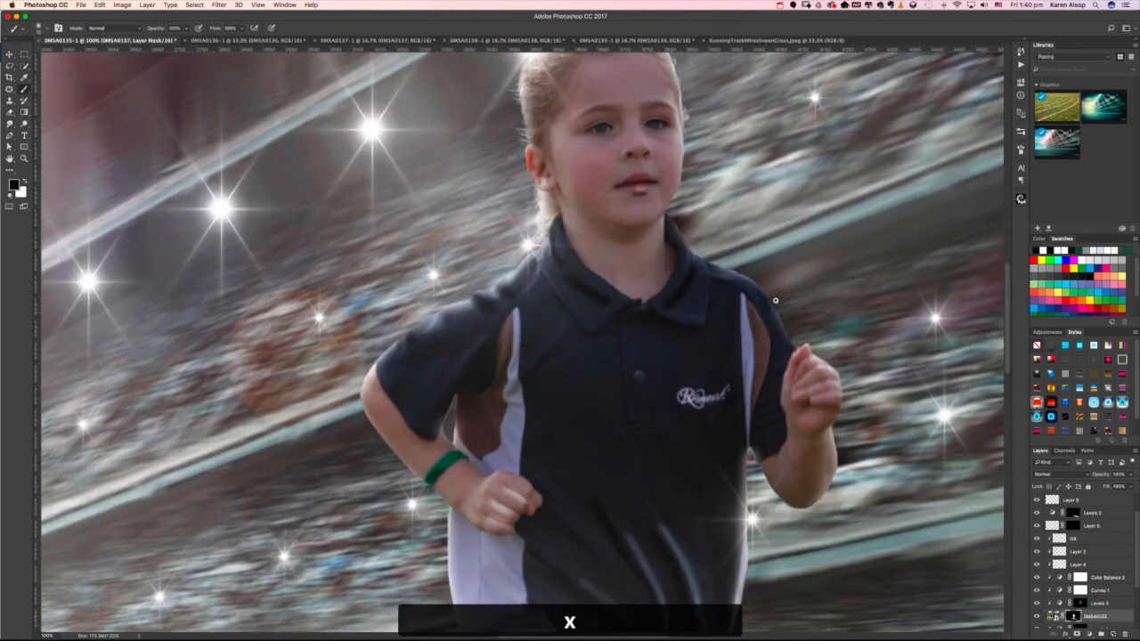
key(super+z)
key(x)
key(x)
drag(743, 573, 743, 613)
scroll(743, 543, down, 5)
drag(732, 471, 730, 508)
key(super+z)
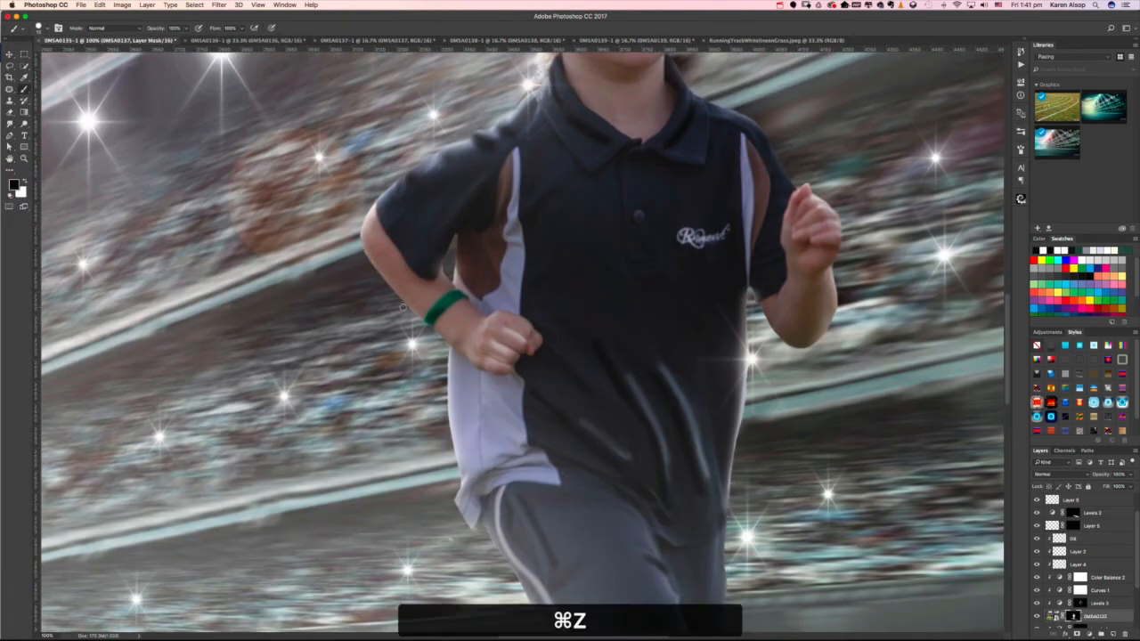
Touch up the girl's layer mask along the outer edge of her lower trouser leg
scroll(403, 307, down, 10)
key(x)
drag(500, 352, 500, 386)
Fit the whole image in view and lower the DB layer's opacity to about 30%
click(1074, 539)
key(z)
key(super+0)
drag(1131, 474, 1101, 486)
click(781, 5)
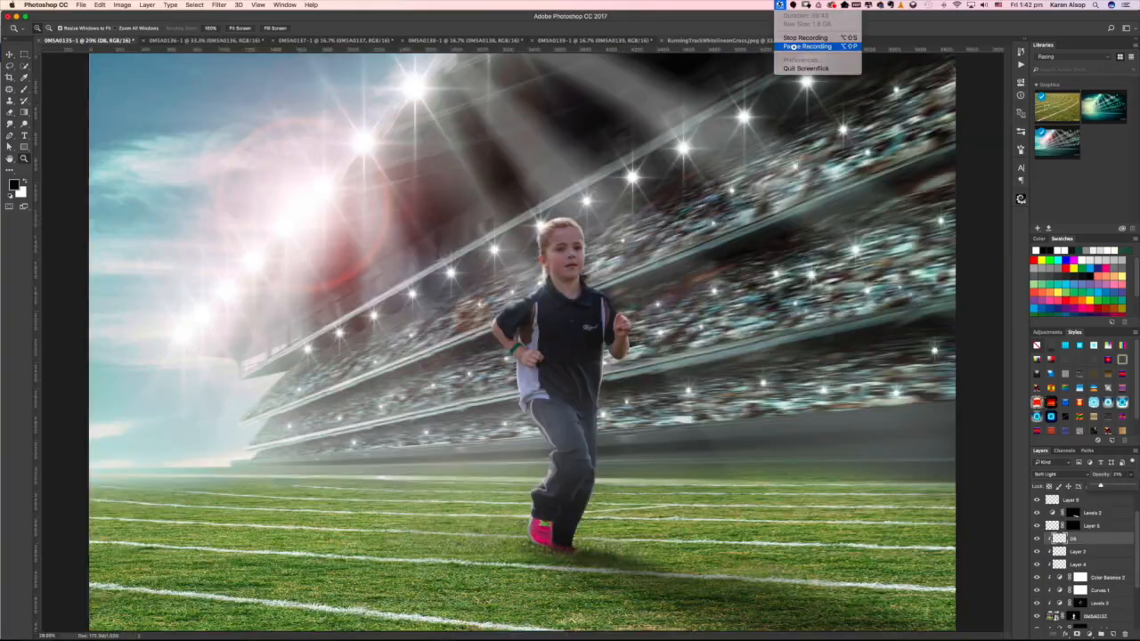
click(794, 46)
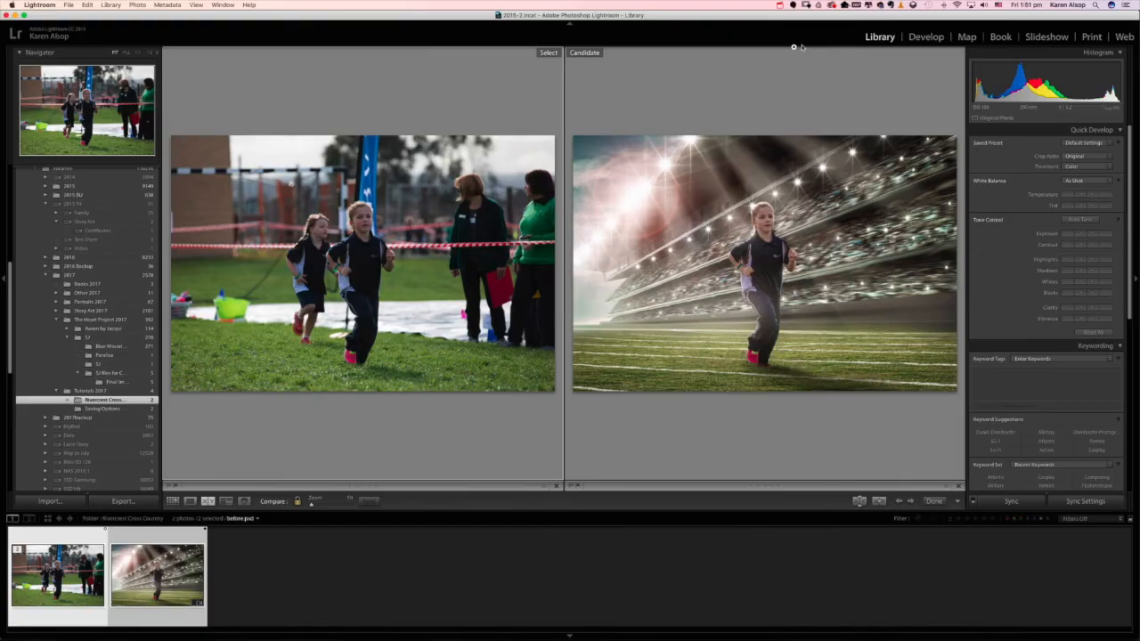